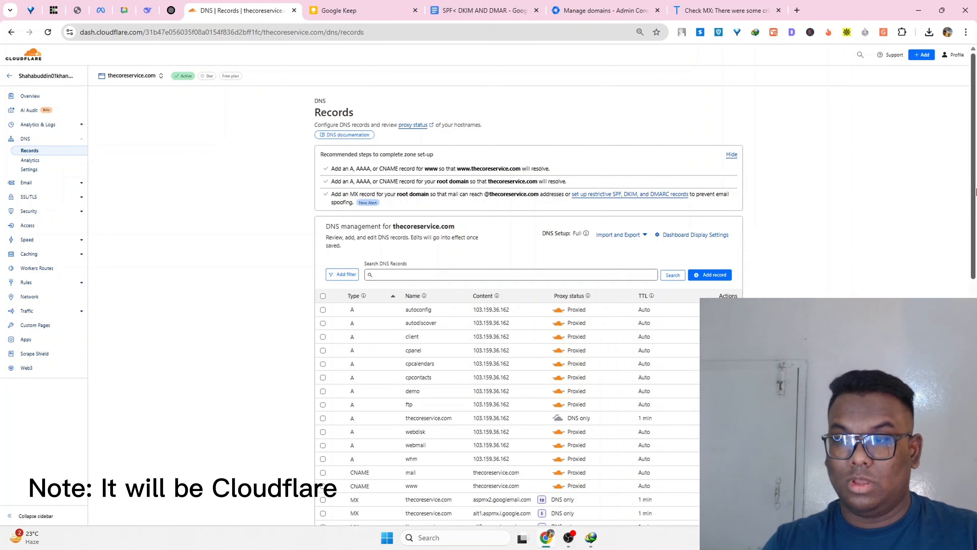
Review thecoreservice.com's _dmarc TXT policy and the Cloudflare Nameservers section at the page bottom.
scroll(969, 227, down, 1)
scroll(968, 227, down, 5)
scroll(854, 245, up, 6)
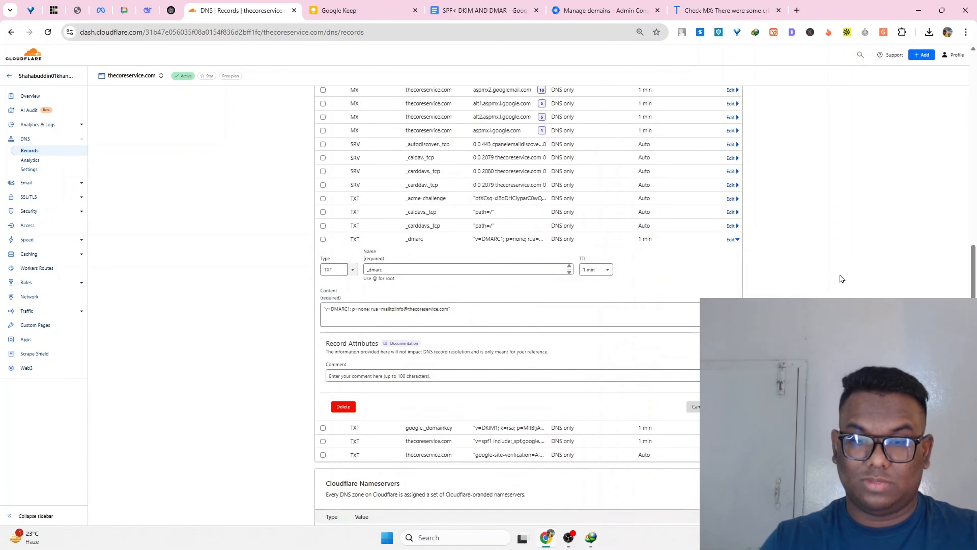
scroll(840, 276, down, 1)
scroll(840, 275, up, 15)
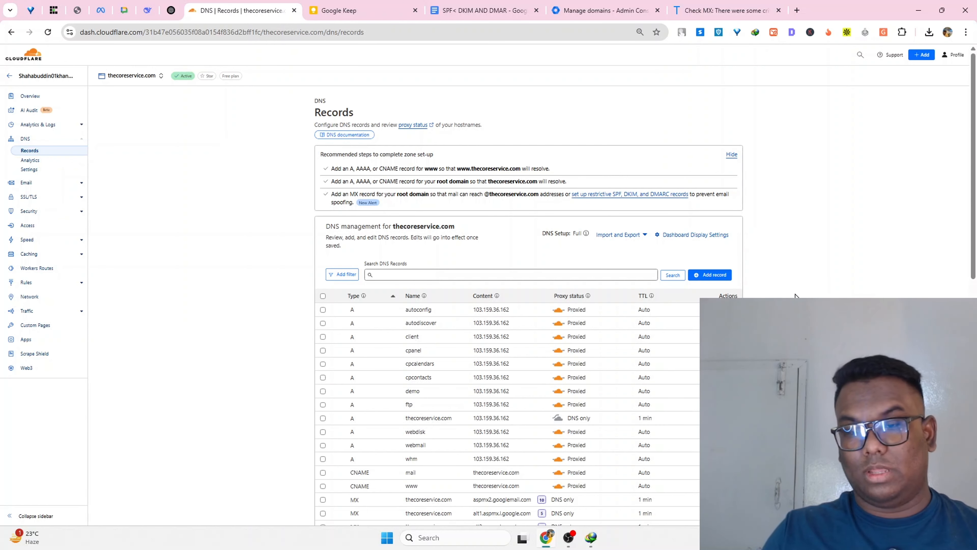
scroll(796, 294, down, 8)
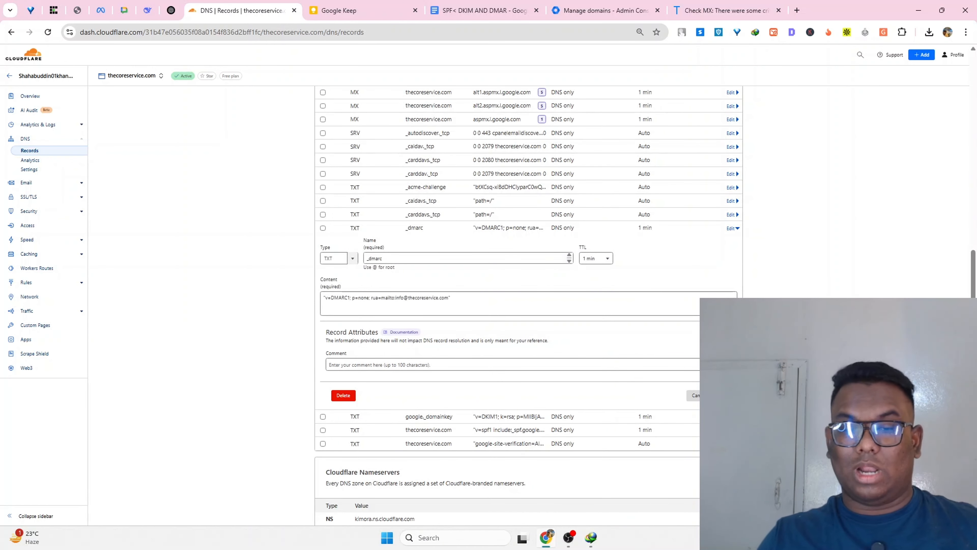
scroll(802, 287, down, 2)
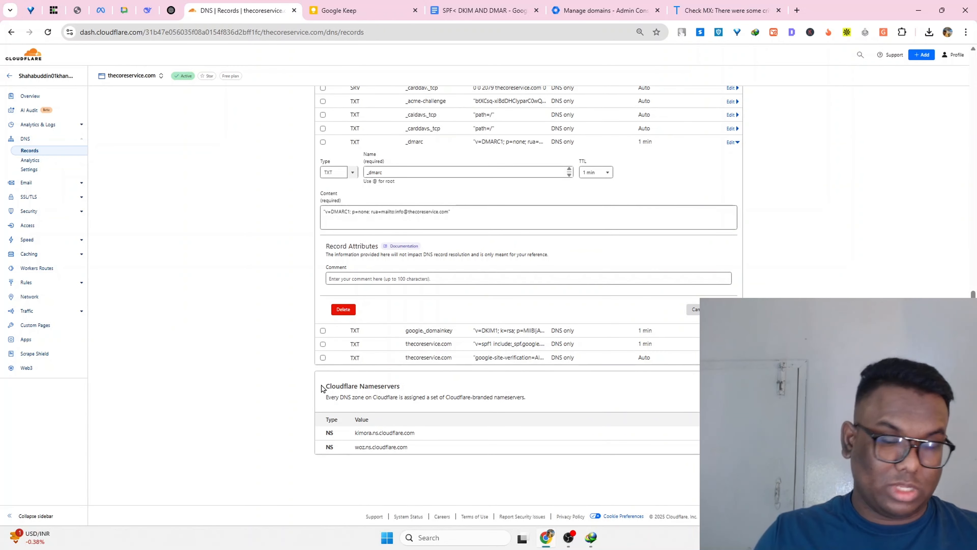
drag(324, 394, 408, 387)
click(332, 395)
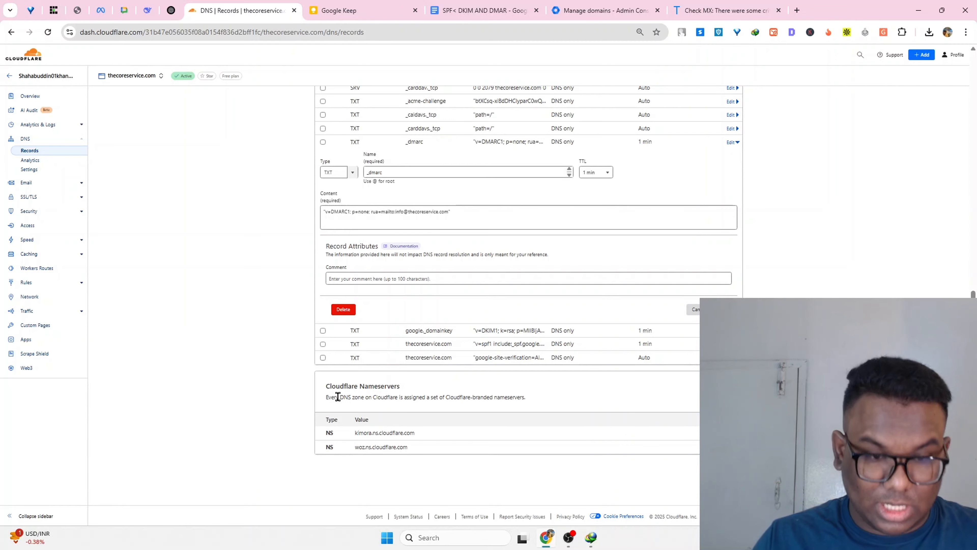
scroll(267, 380, up, 10)
Open the Cloudflare dashboard home in a new browser tab.
right_click(32, 54)
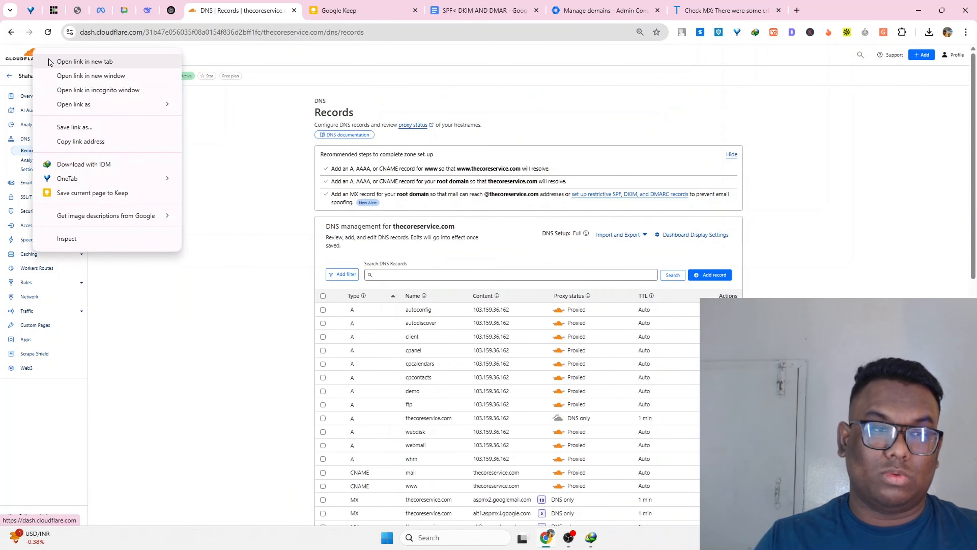
click(86, 61)
click(339, 10)
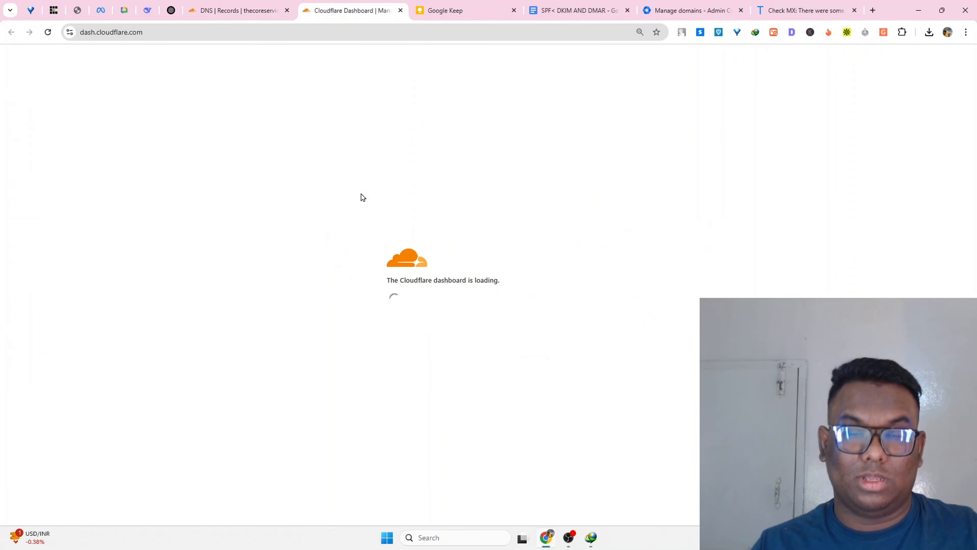
Add nasirhossain.com as a new domain on the Free plan.
click(930, 54)
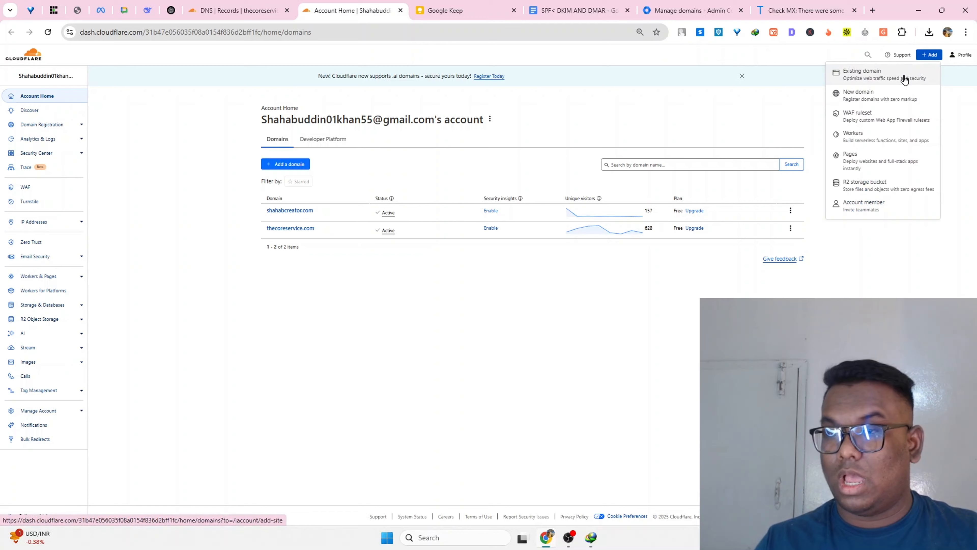
click(887, 95)
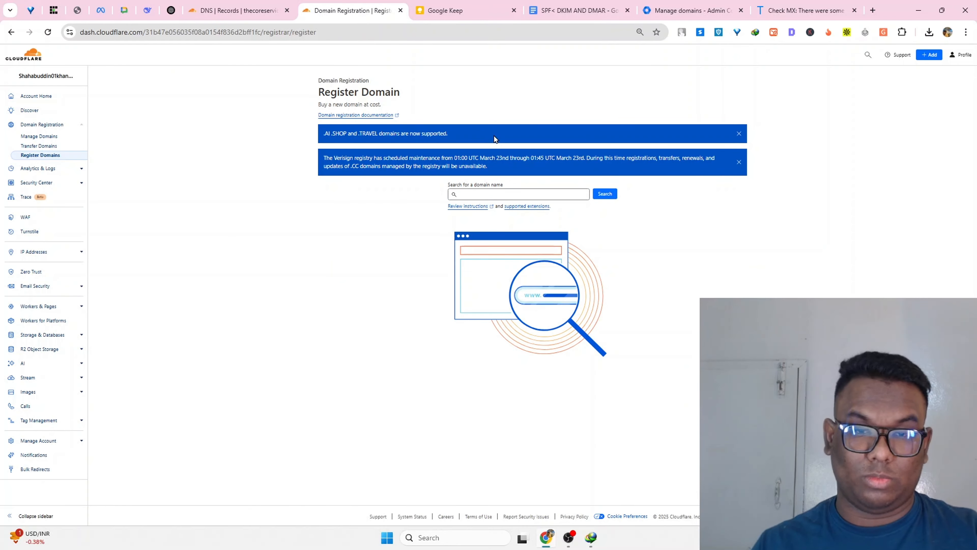
click(487, 189)
text(nasirhossai)
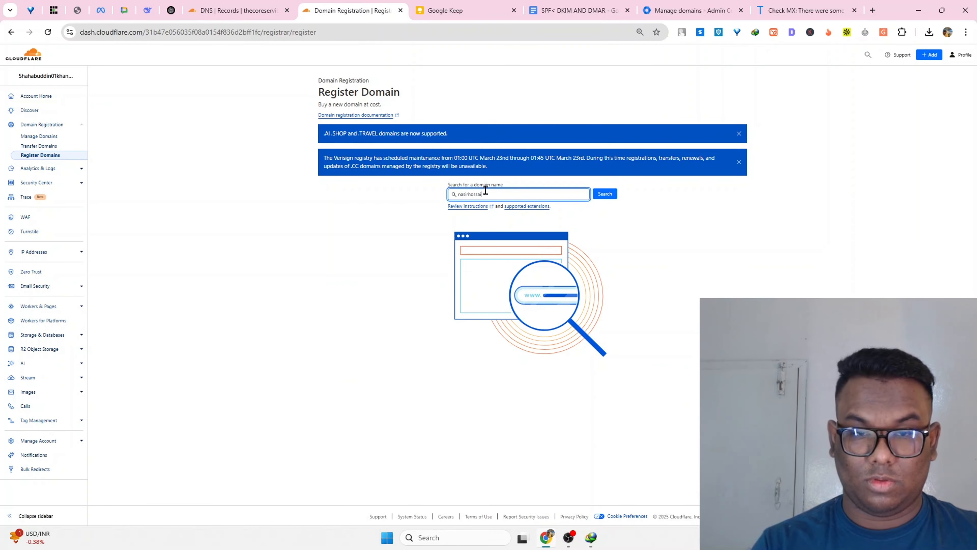
text(n.com)
click(605, 193)
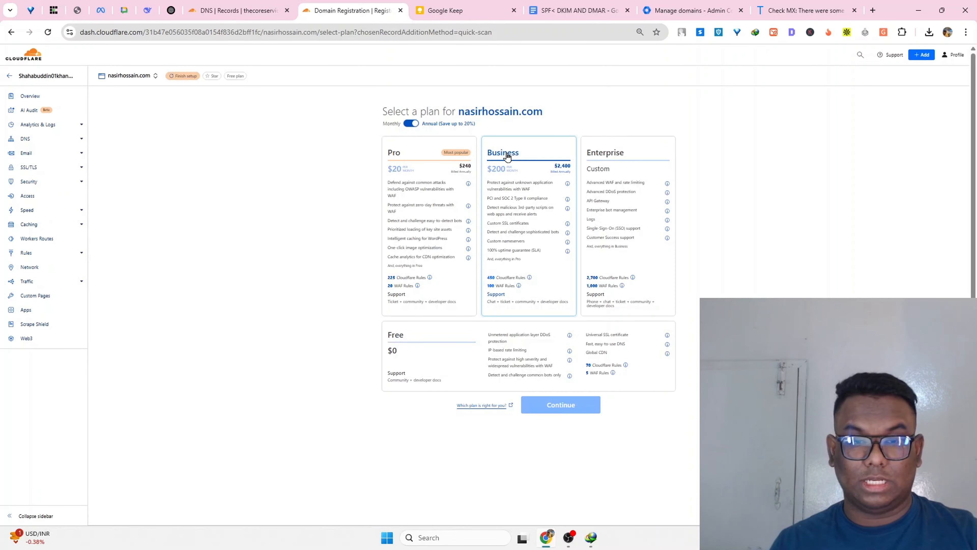
click(509, 358)
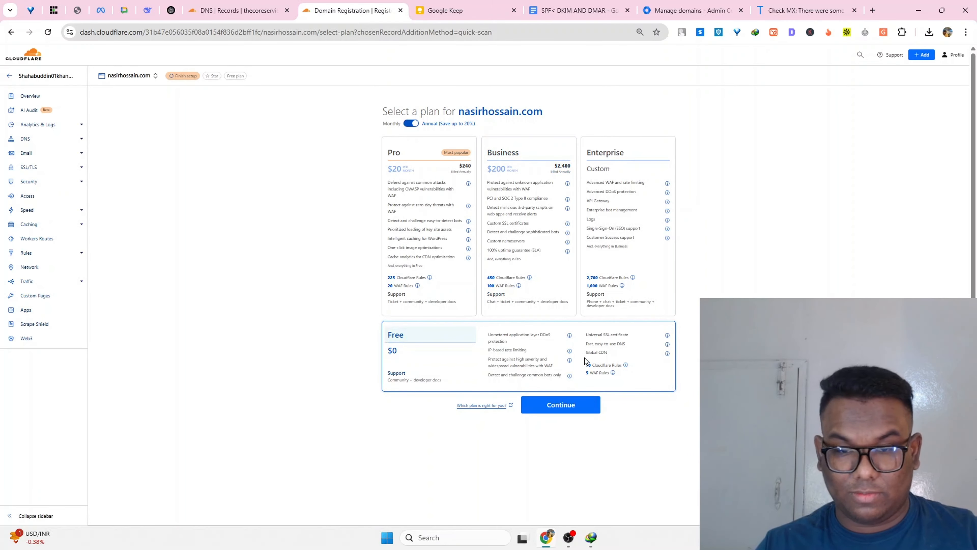
click(561, 408)
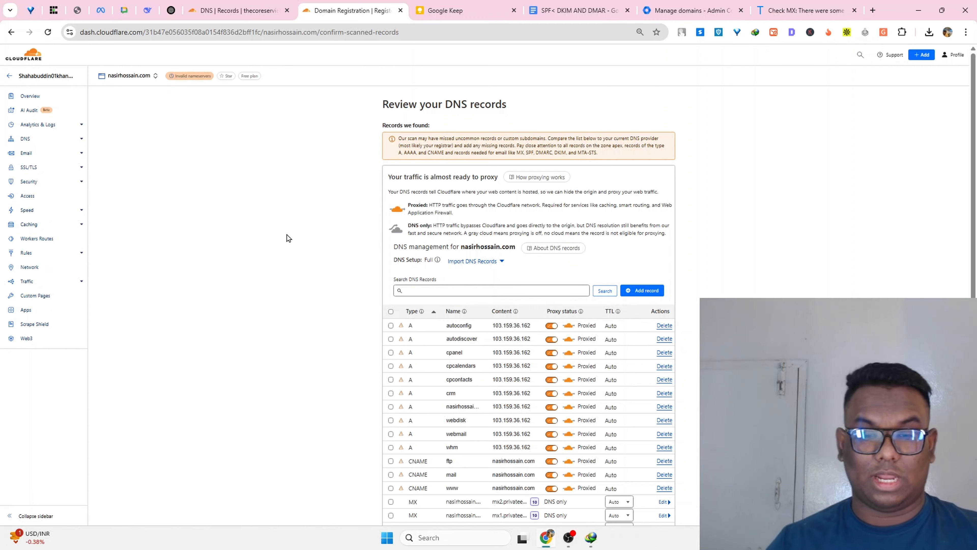
Look over the scanned nasirhossain.com DNS records and continue to activation.
scroll(264, 318, down, 7)
scroll(282, 236, up, 7)
scroll(287, 233, down, 7)
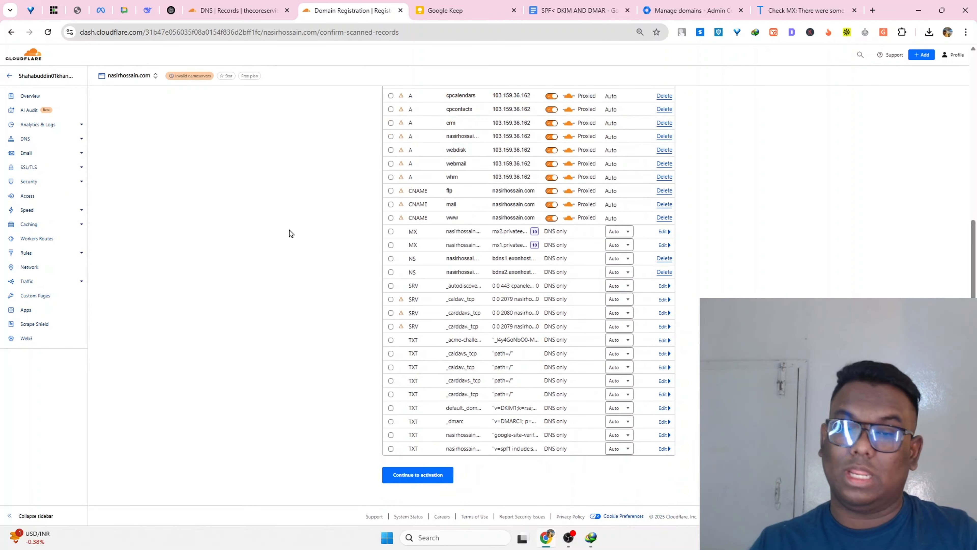
scroll(293, 230, up, 7)
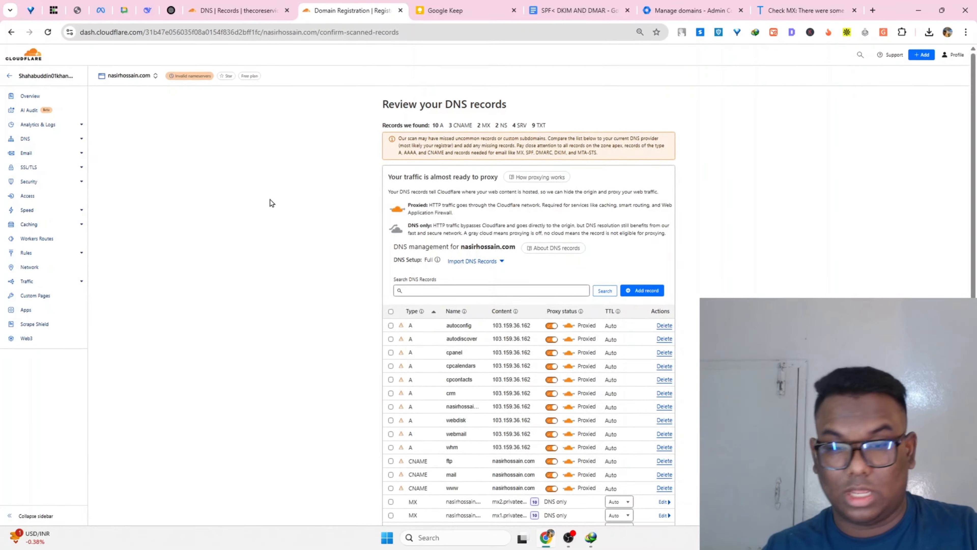
scroll(270, 200, down, 7)
scroll(817, 262, up, 10)
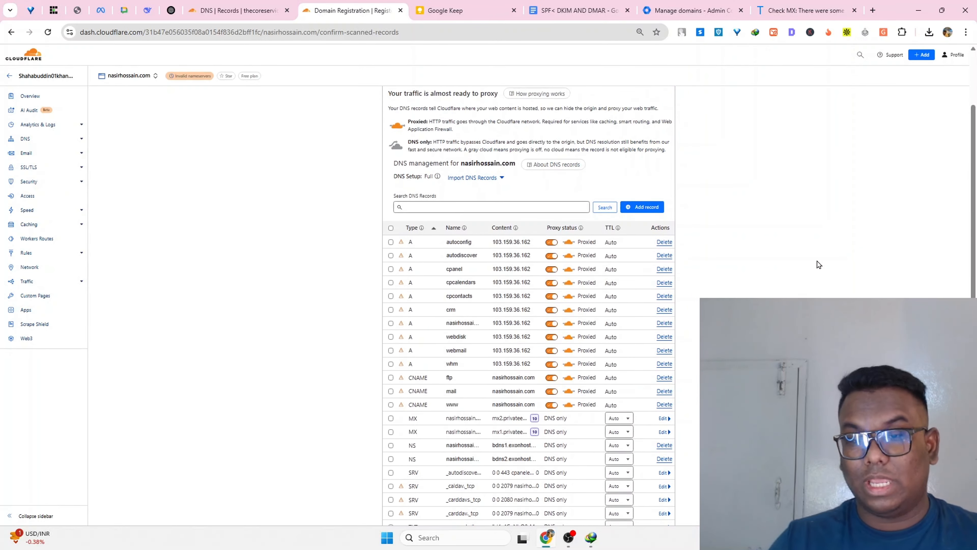
scroll(817, 261, down, 10)
scroll(529, 296, up, 7)
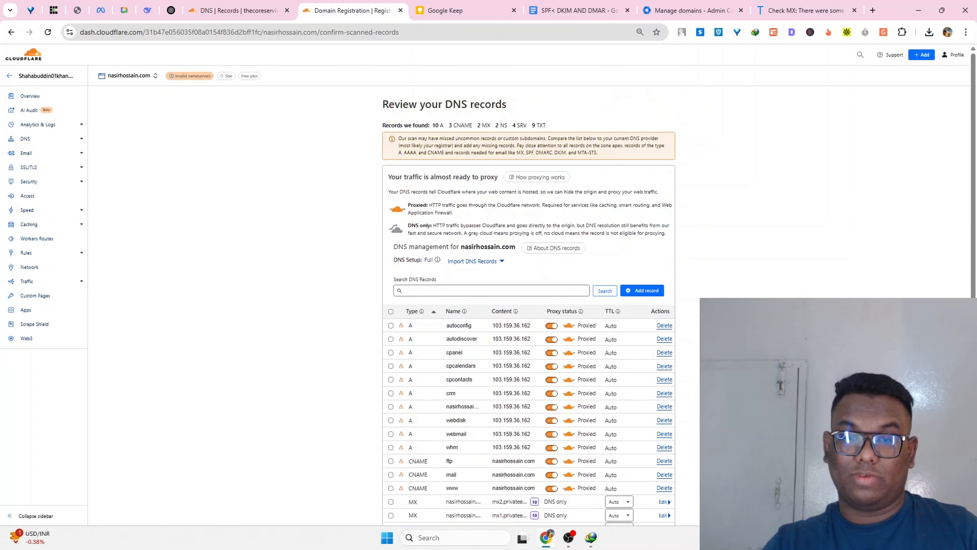
scroll(529, 296, down, 7)
click(438, 477)
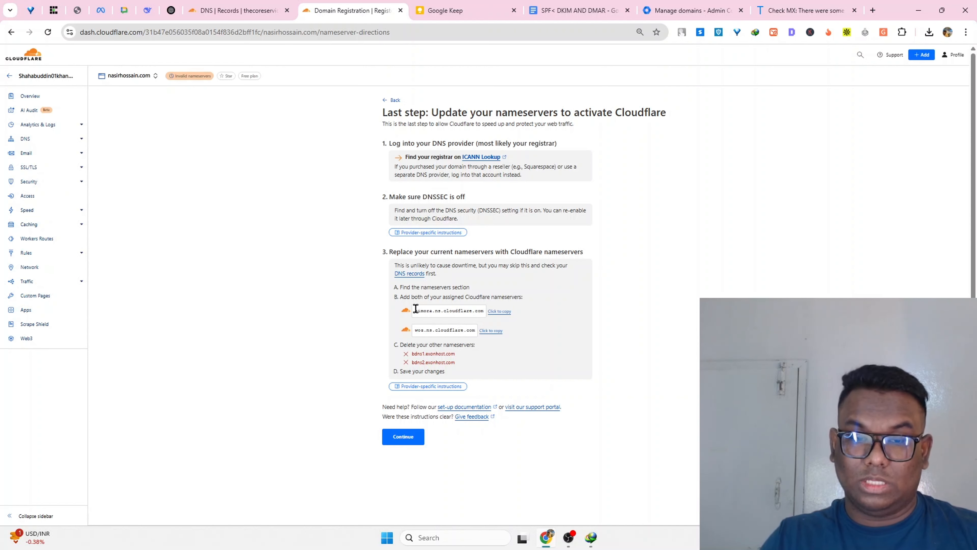
Copy the nameserver kimora.ns.cloudflare.com and open a new browser tab.
double_click(425, 310)
drag(415, 310, 477, 317)
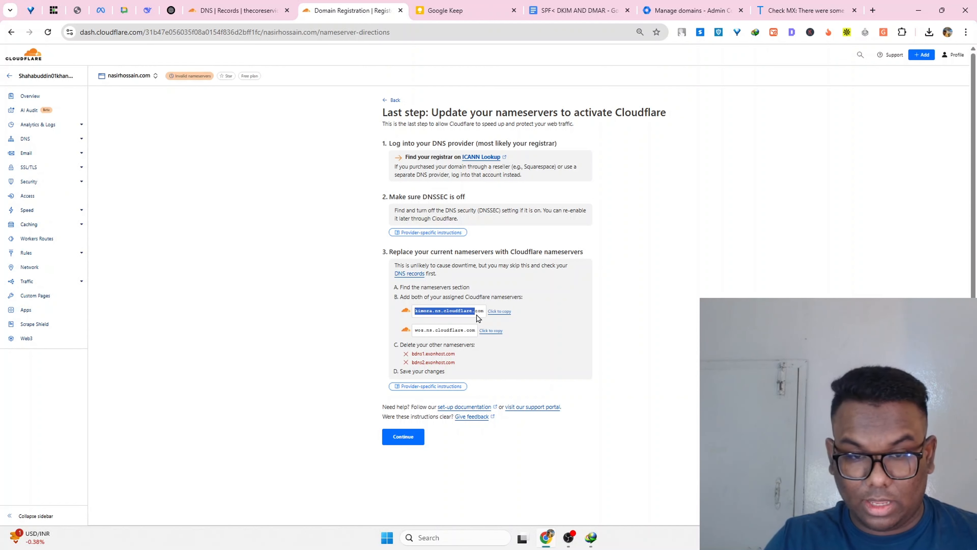
click(492, 312)
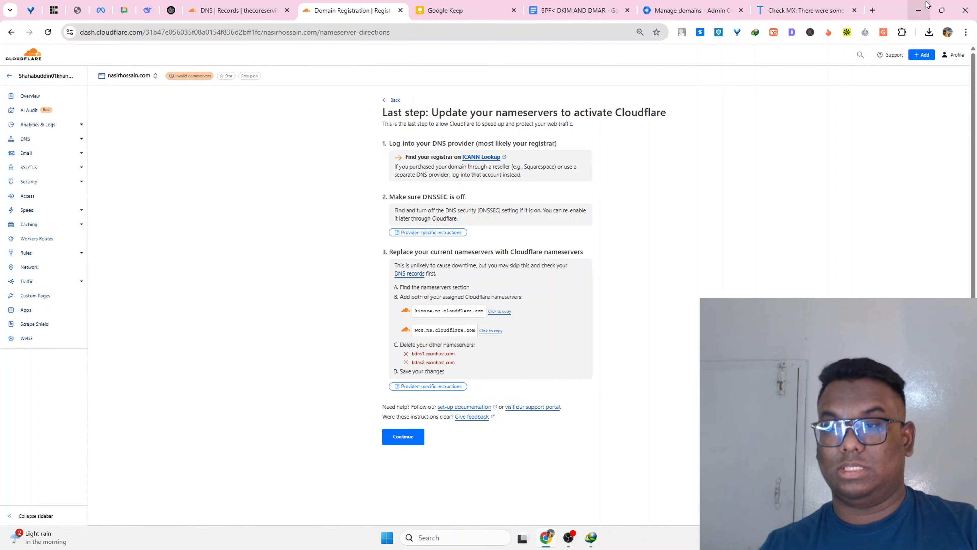
click(873, 10)
Open a window under another Chrome profile and go to the Namecheap sign-in page.
click(948, 32)
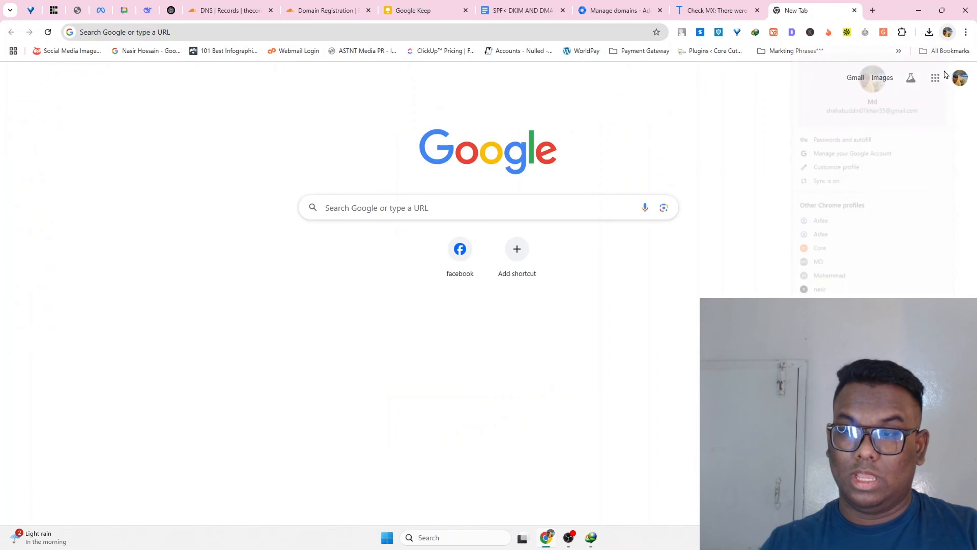
click(846, 292)
text(mnas)
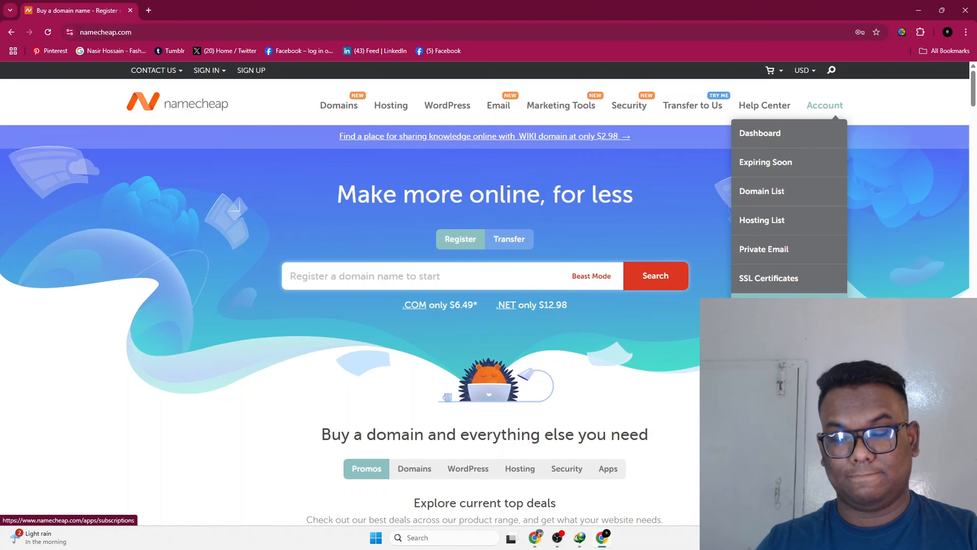
click(762, 336)
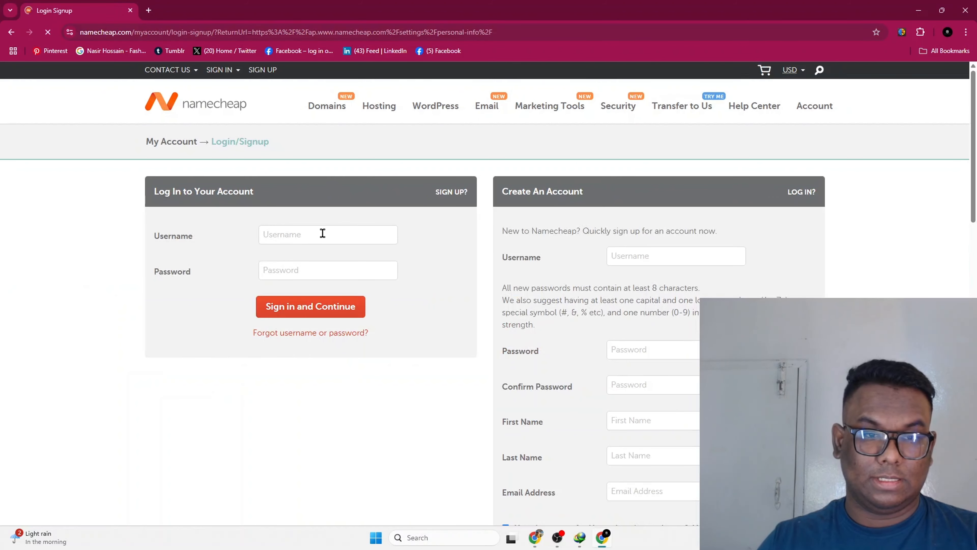
Sign in to Namecheap with the saved account and open shahabcreator.com's domain details.
click(323, 232)
click(345, 255)
click(322, 268)
click(323, 304)
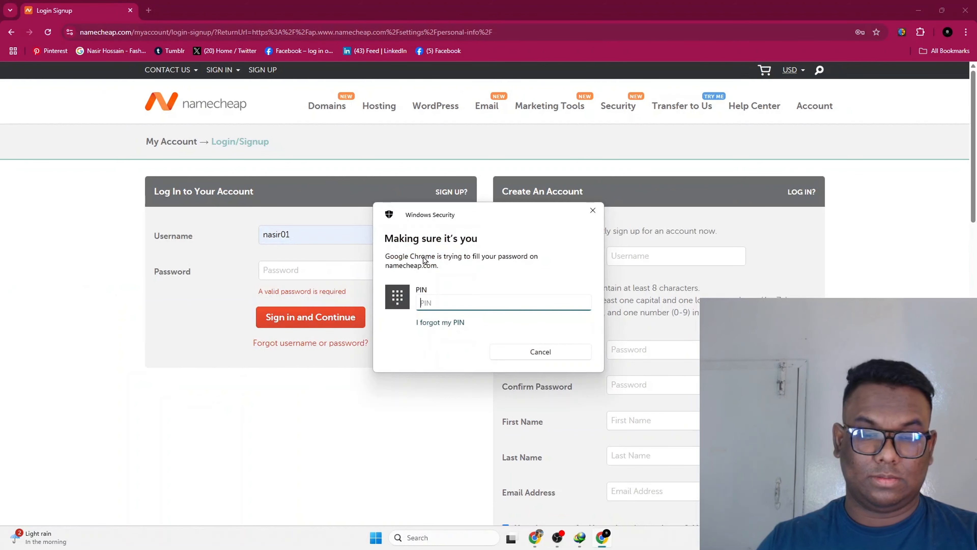
text(••••)
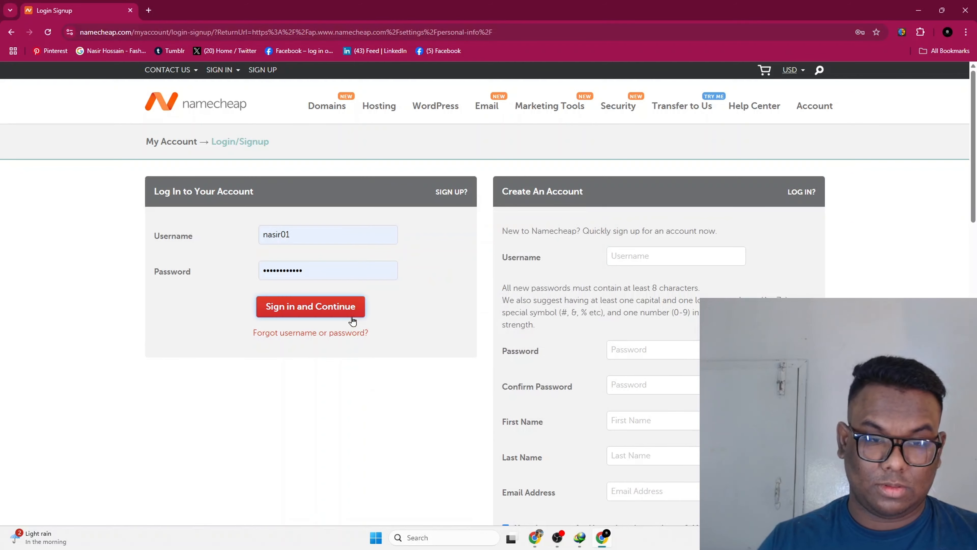
click(352, 318)
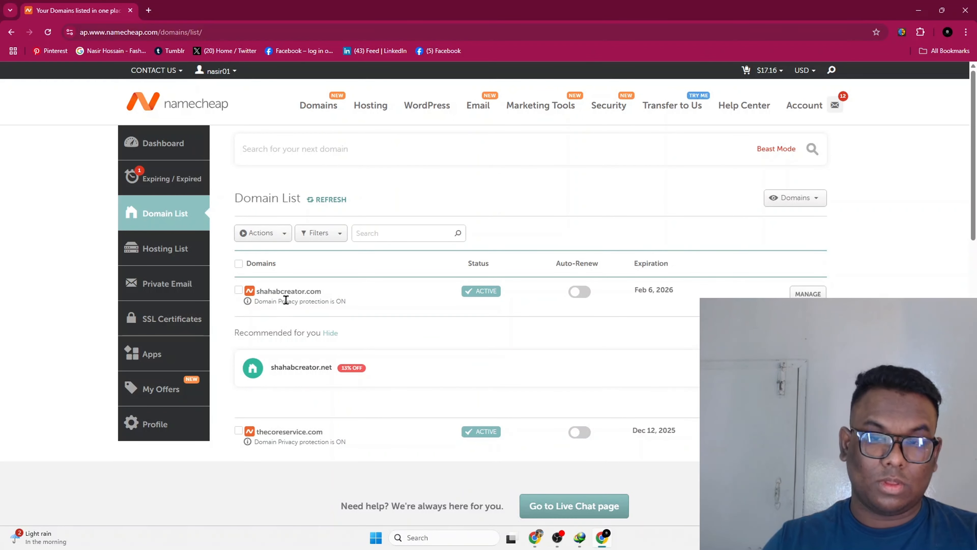
click(808, 294)
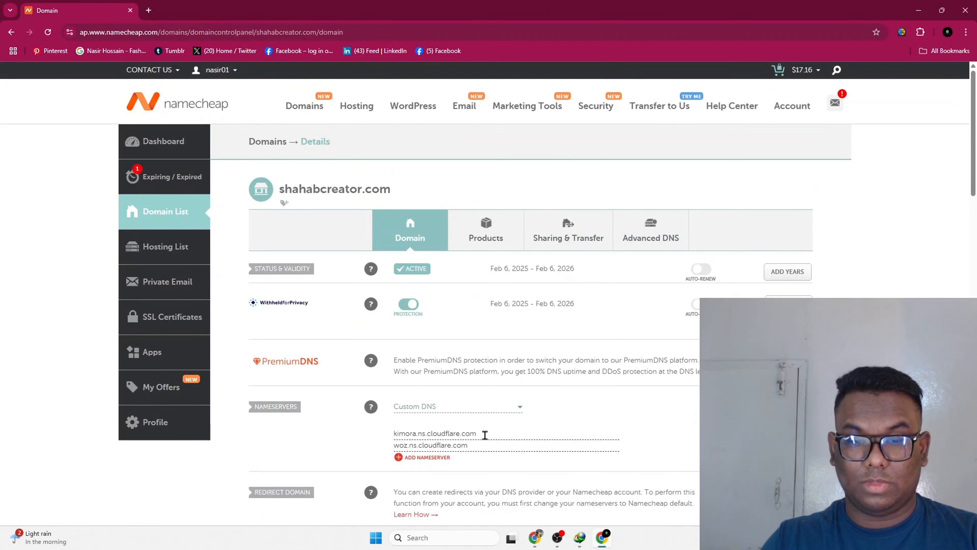
drag(484, 433, 515, 429)
click(507, 409)
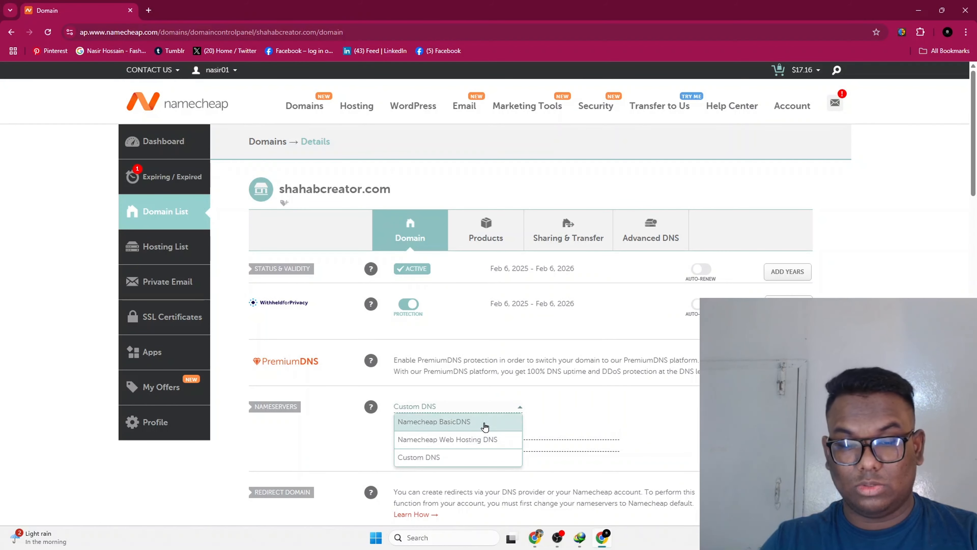
click(457, 457)
drag(483, 435, 378, 446)
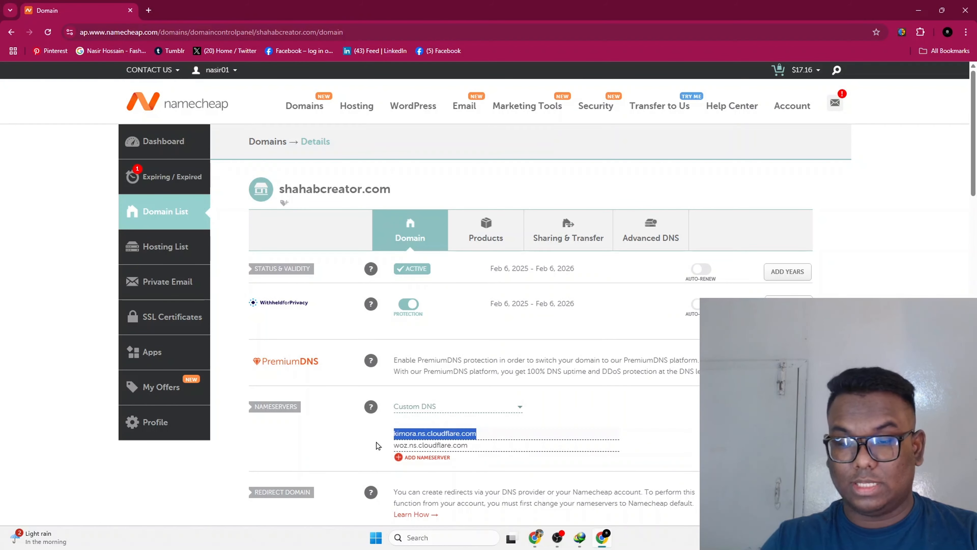
click(539, 543)
click(322, 8)
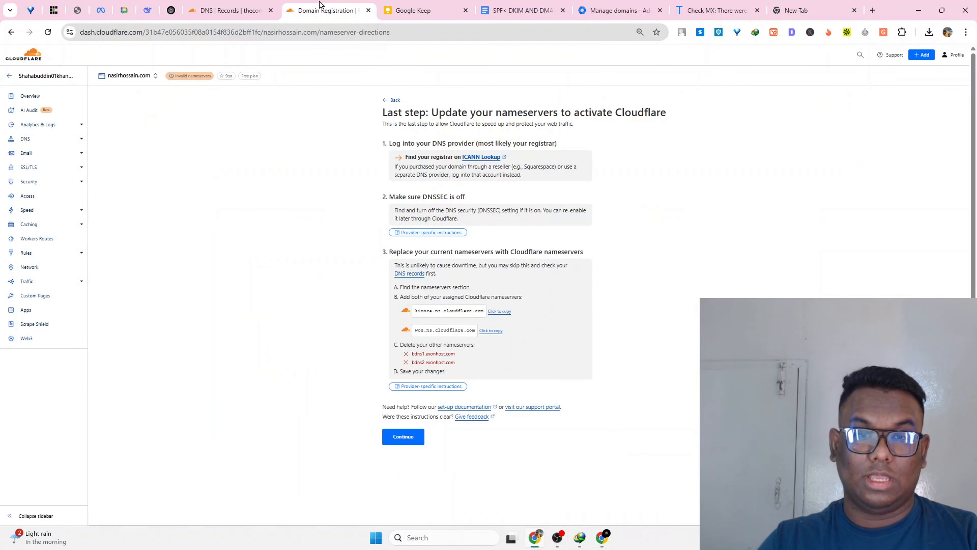
click(499, 311)
click(609, 536)
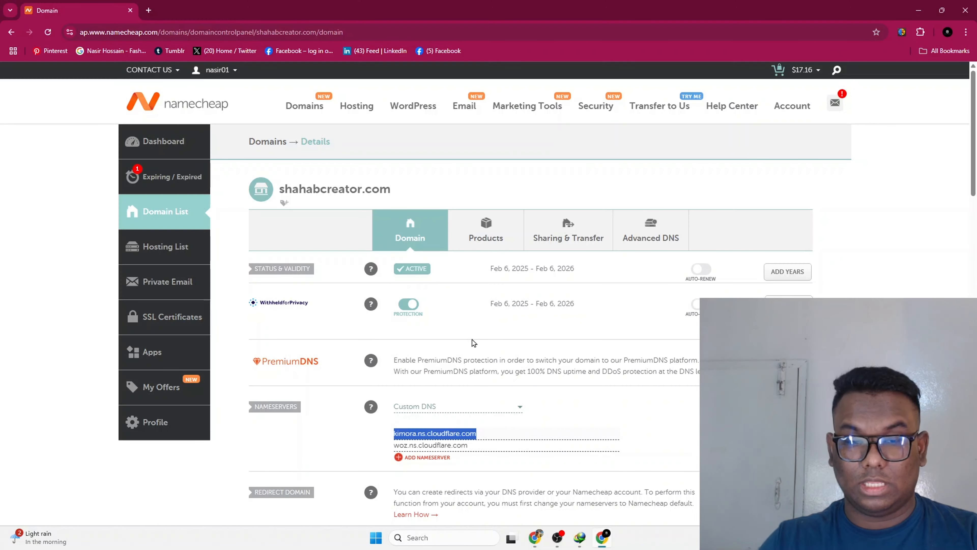
click(458, 407)
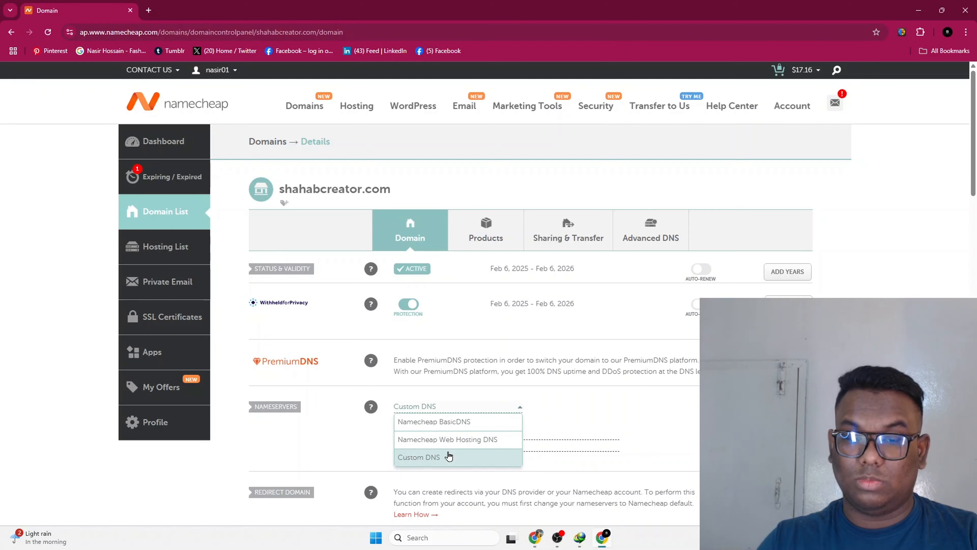
click(448, 457)
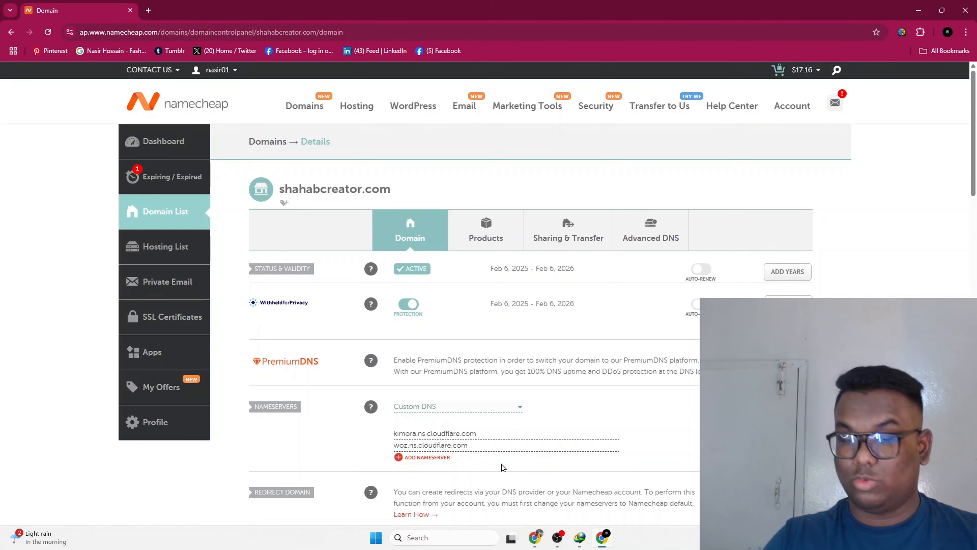
click(533, 538)
click(601, 537)
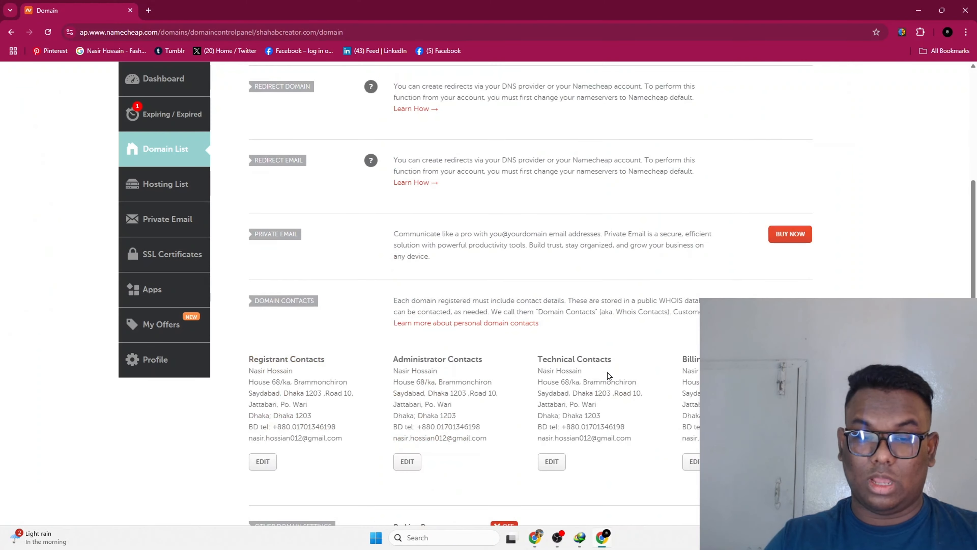
scroll(661, 430, down, 20)
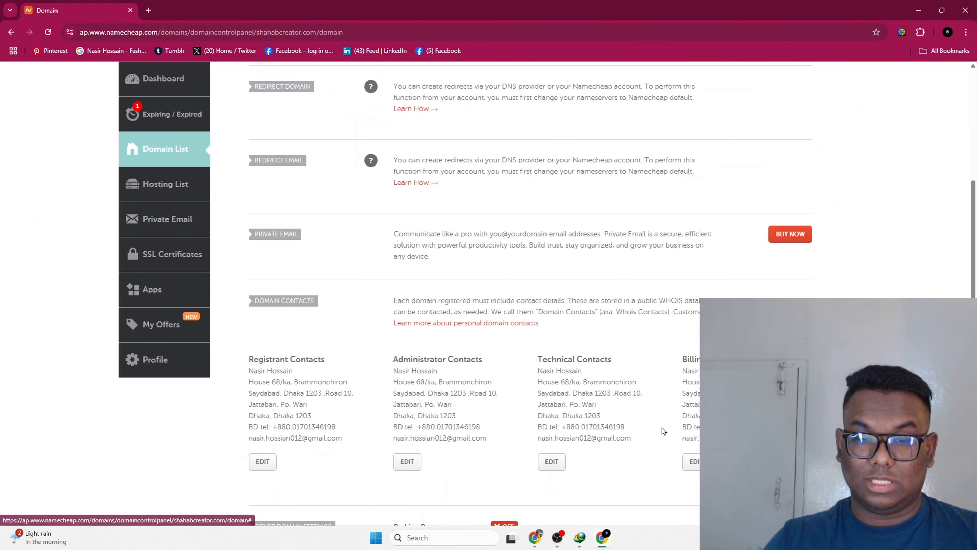
scroll(587, 338, up, 8)
scroll(587, 338, up, 12)
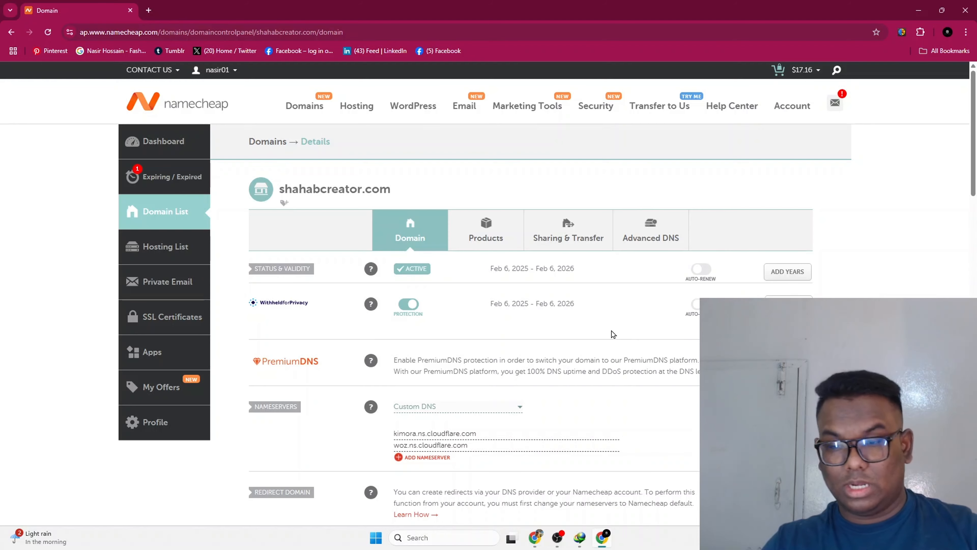
scroll(607, 341, down, 8)
Switch back to Cloudflare's nameserver instructions for nasirhossain.com.
scroll(605, 347, up, 8)
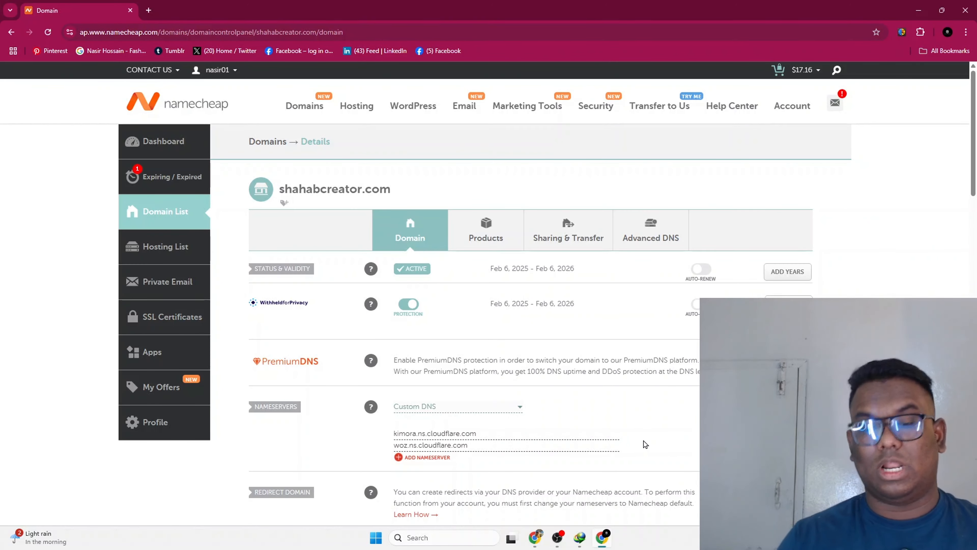
key(alt+Tab)
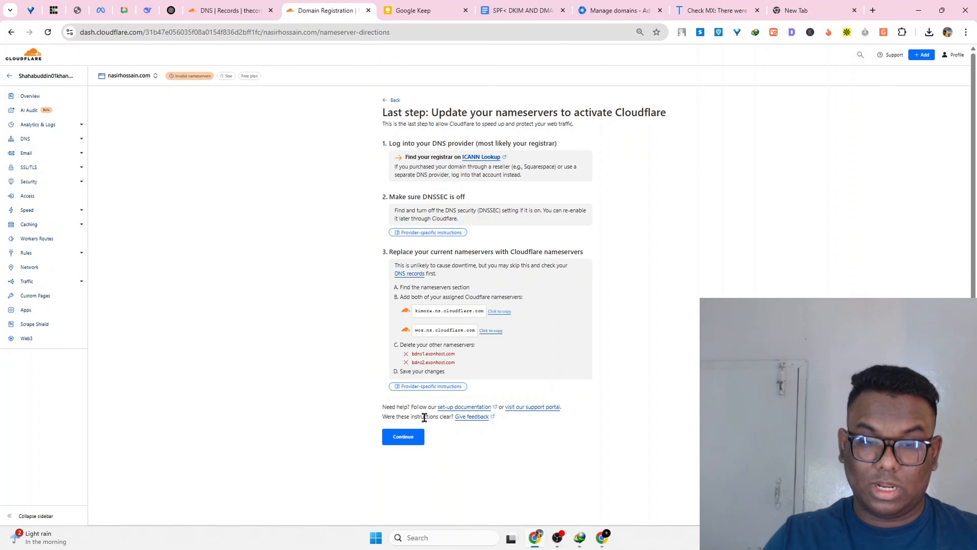
Open thecoreservice.com's DNS Records, check the Active status note, and scroll to _dmarc.
click(234, 8)
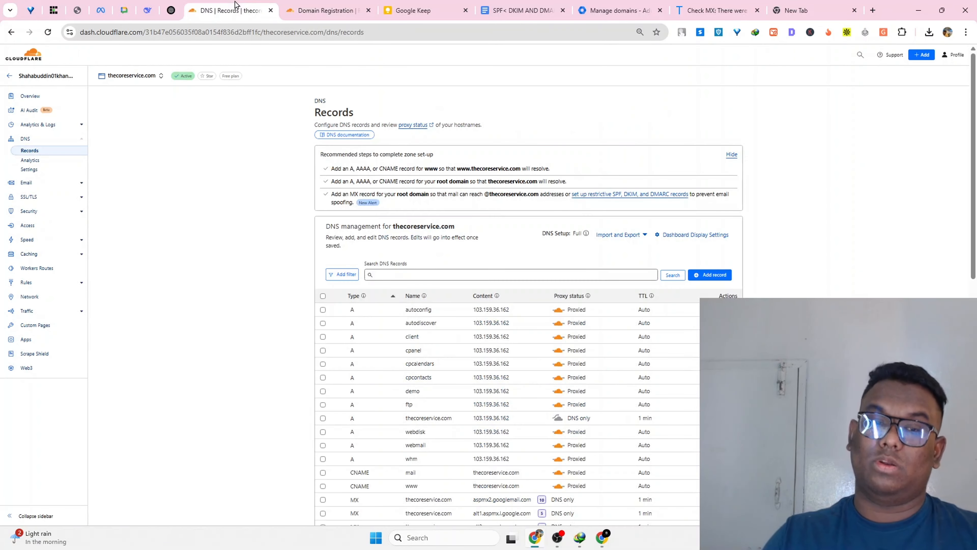
scroll(214, 386, down, 2)
scroll(214, 386, up, 3)
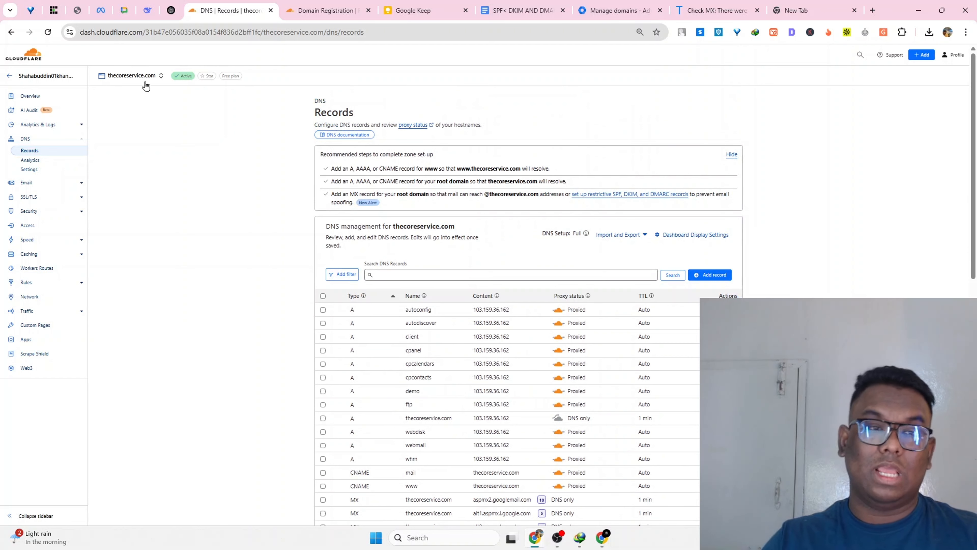
mouse_move(193, 79)
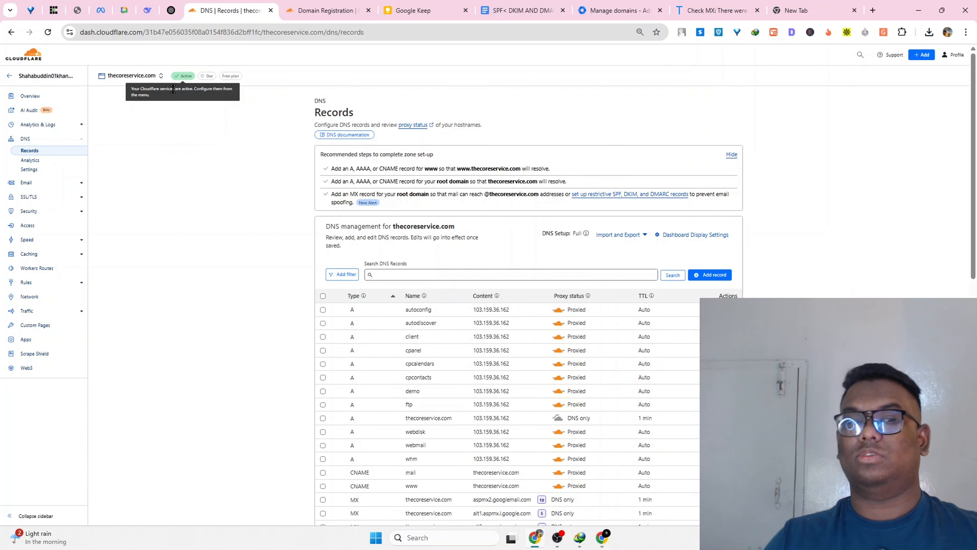
drag(153, 89, 230, 89)
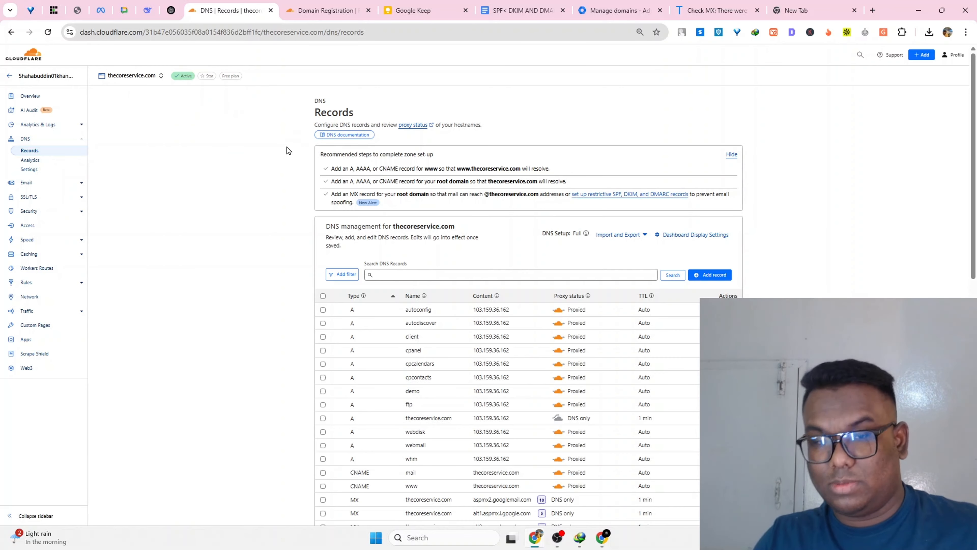
scroll(287, 147, down, 7)
scroll(285, 148, up, 7)
scroll(281, 154, down, 9)
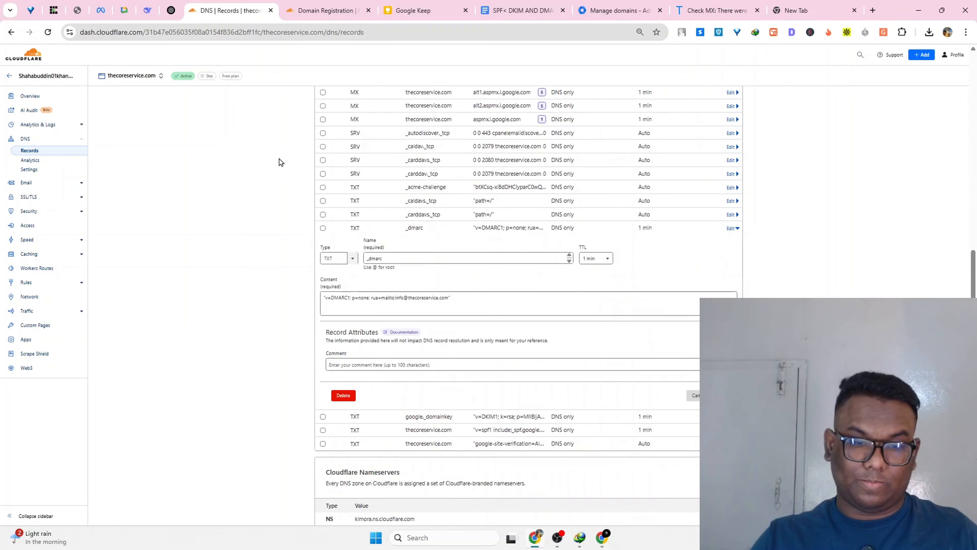
scroll(280, 159, up, 9)
scroll(969, 168, down, 9)
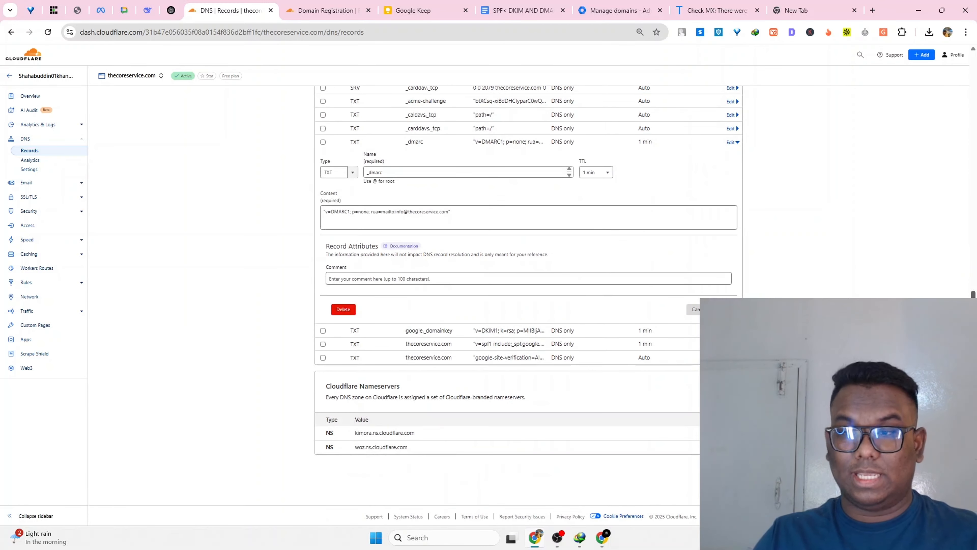
scroll(968, 167, up, 9)
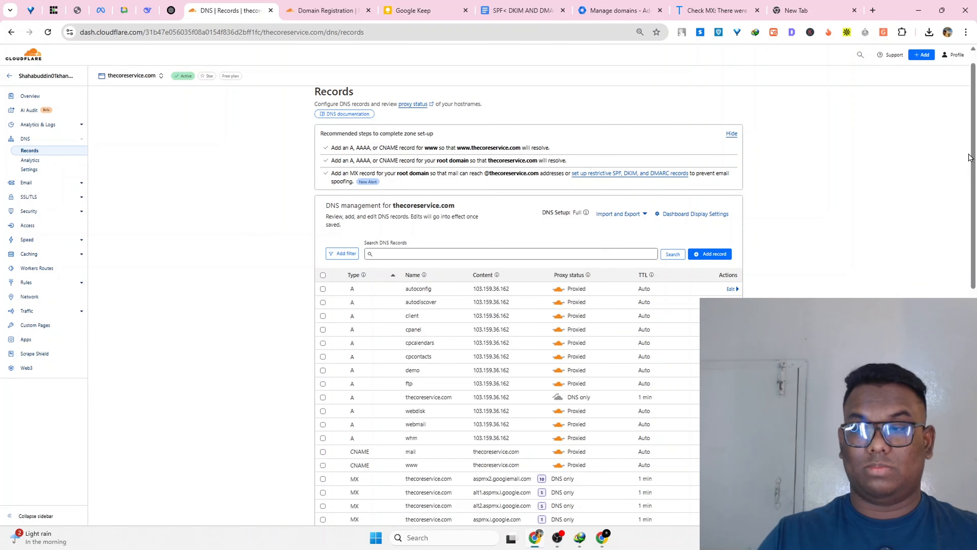
scroll(905, 227, down, 4)
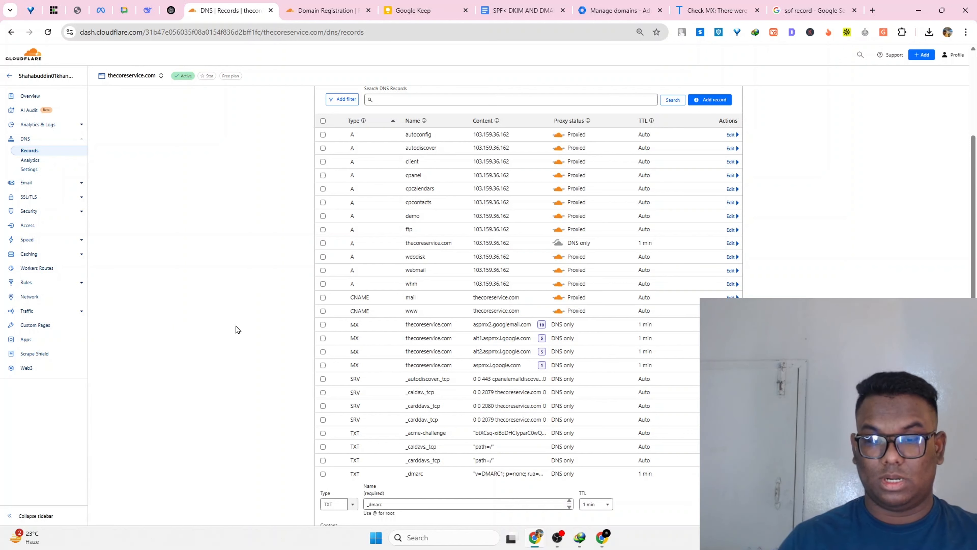
In the SPF/DKIM/DMARC notes, copy the SPF value containing include:_spf.google.com ~all.
click(518, 11)
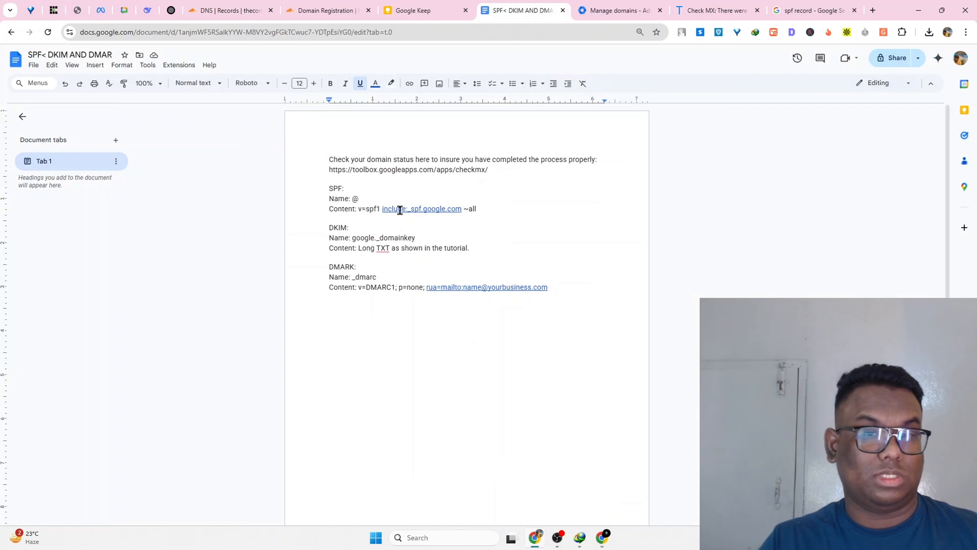
drag(381, 209, 461, 209)
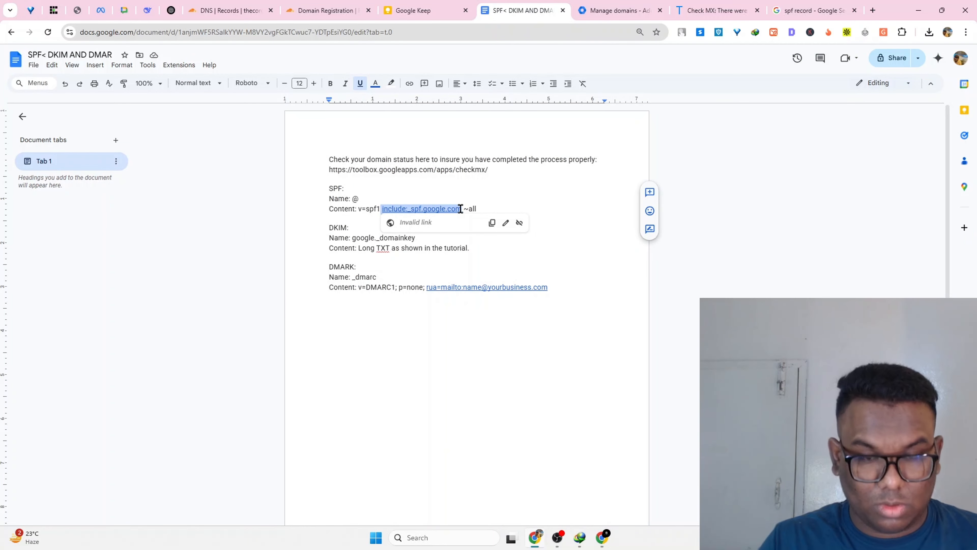
click(496, 184)
drag(382, 209, 461, 208)
click(475, 185)
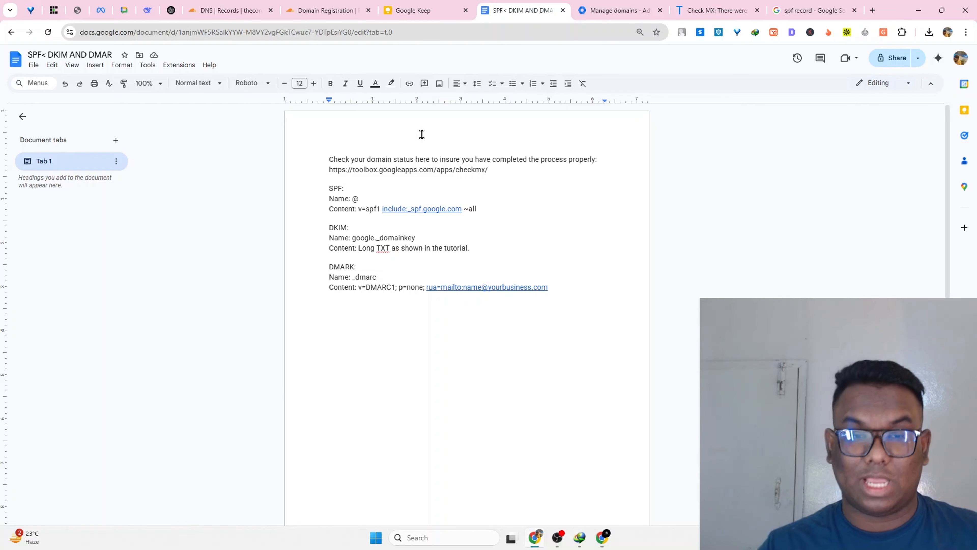
drag(383, 208, 462, 210)
click(463, 211)
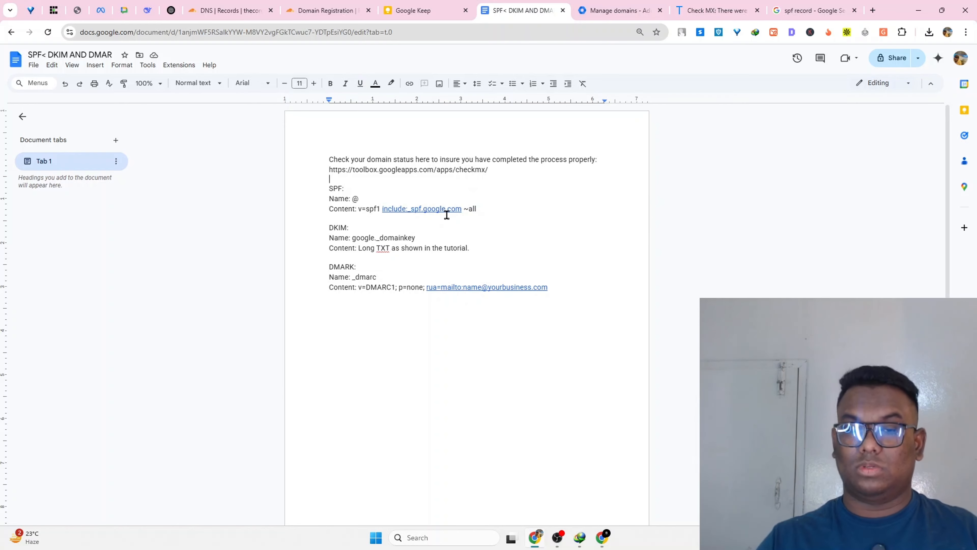
click(507, 211)
drag(497, 207, 354, 212)
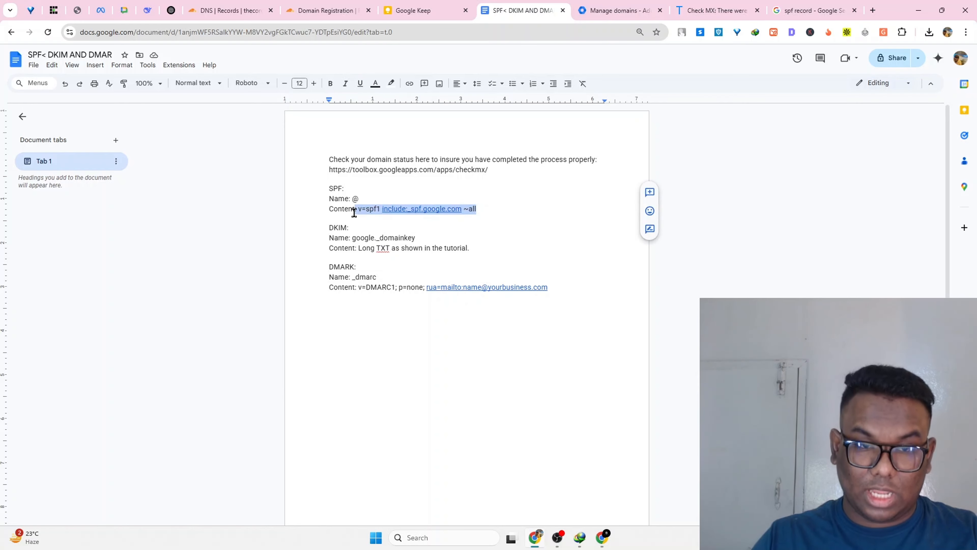
key(ctrl+c)
Paste the SPF value on a new line and insert 'Ip: 192.168.1.1 ,' before include.
click(353, 218)
key(ctrl+v)
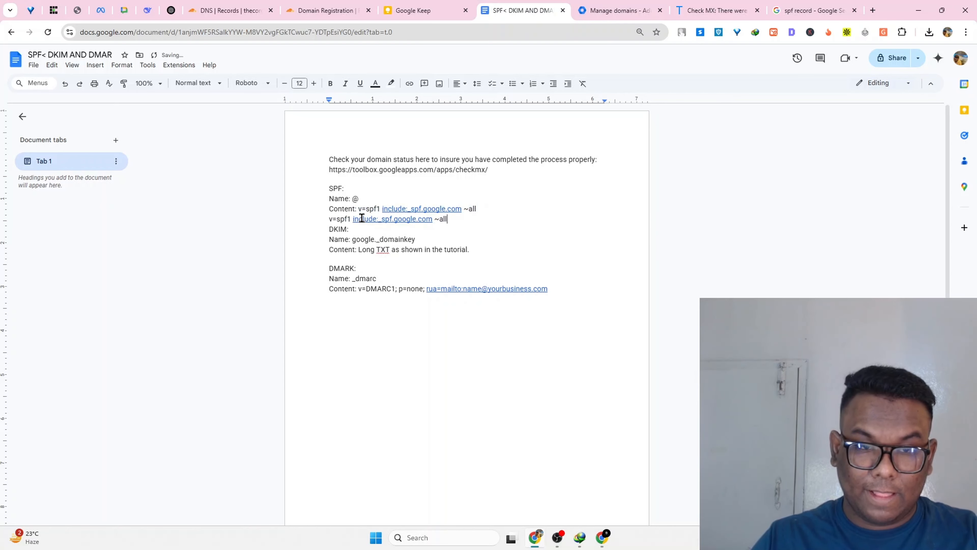
click(353, 218)
text(Ip: 192.)
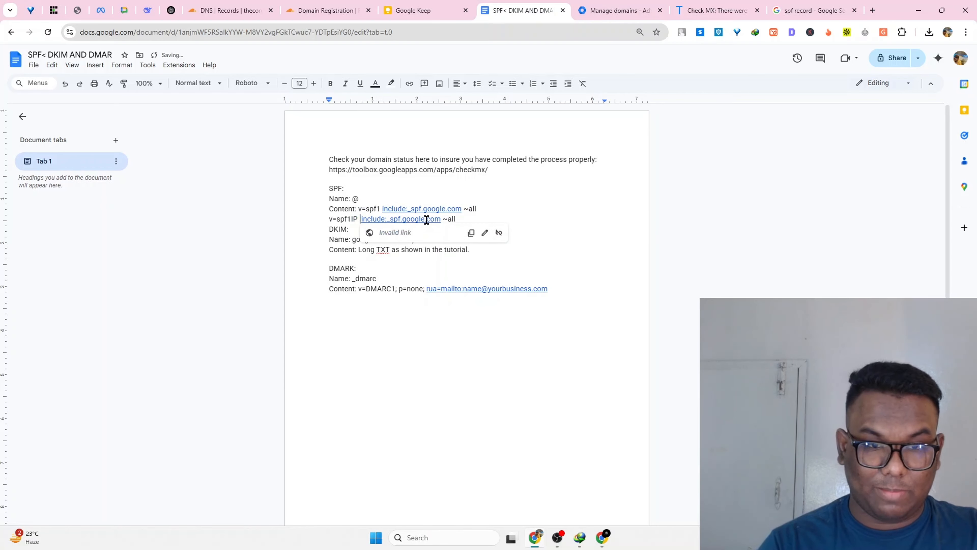
text(168.1.1 )
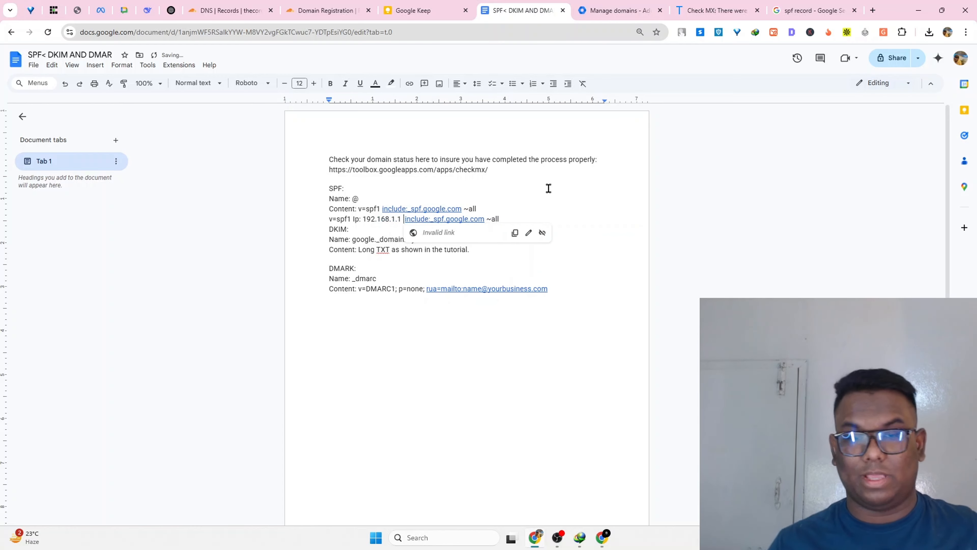
text(,)
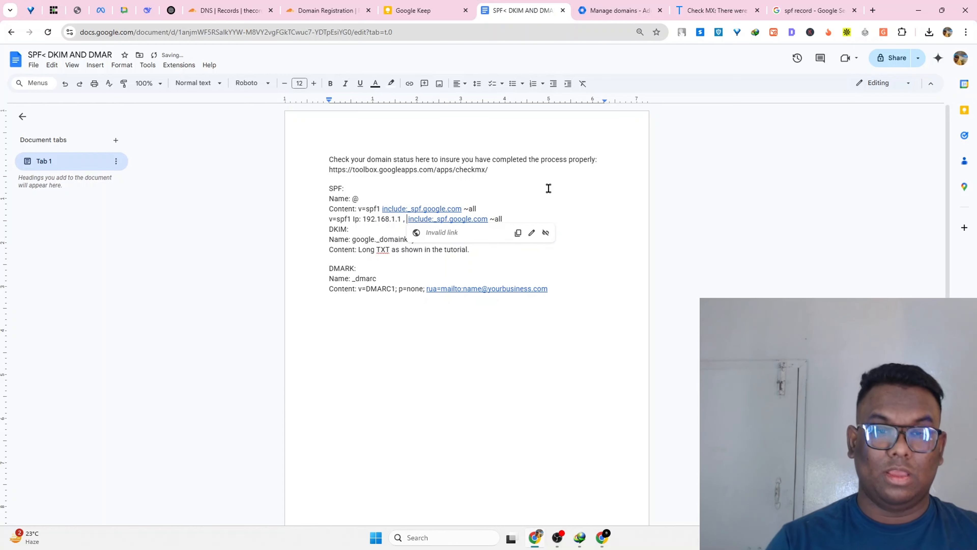
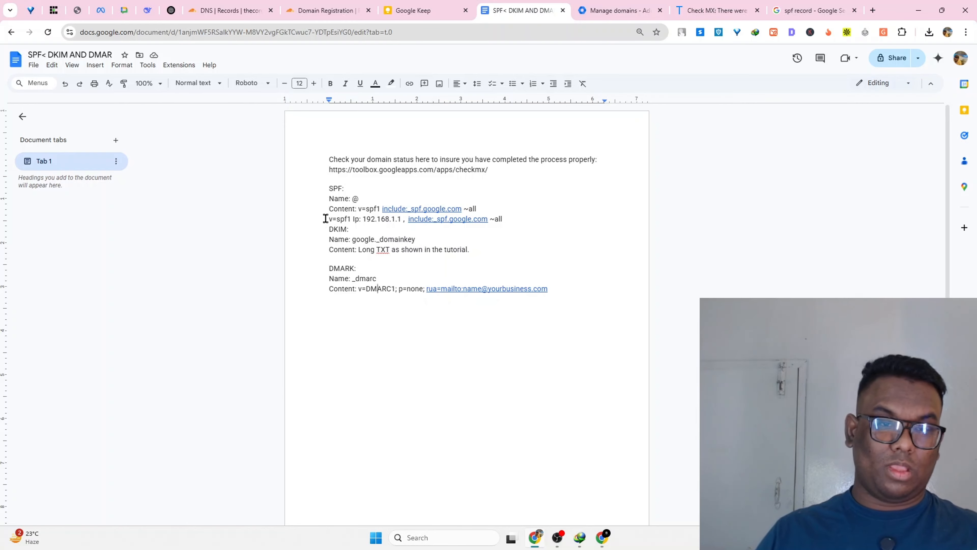
Delete the extra 'v=spf1 Ip: 192.168.1.1' SPF line and leave a blank line before DKIM.
drag(329, 219, 504, 217)
key(BackSpace)
key(BackSpace)
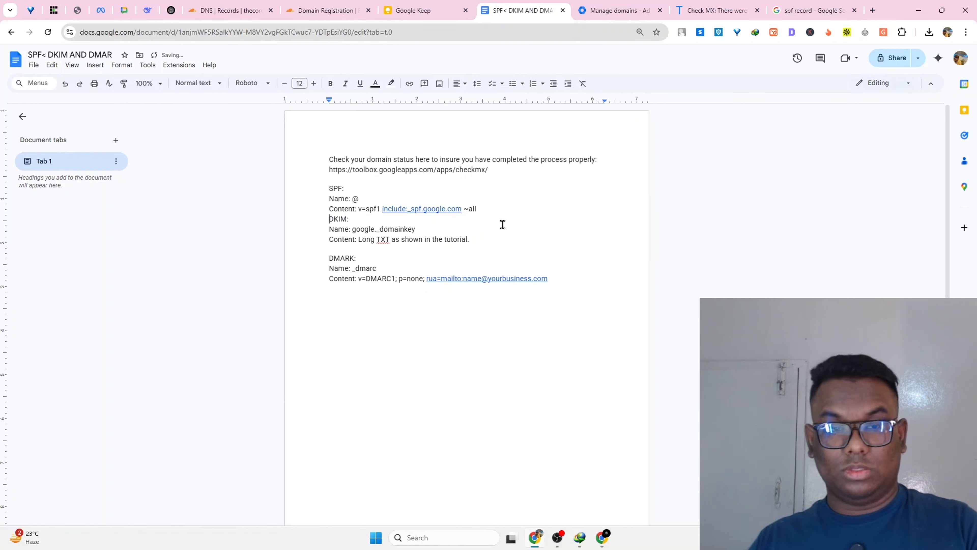
key(Return)
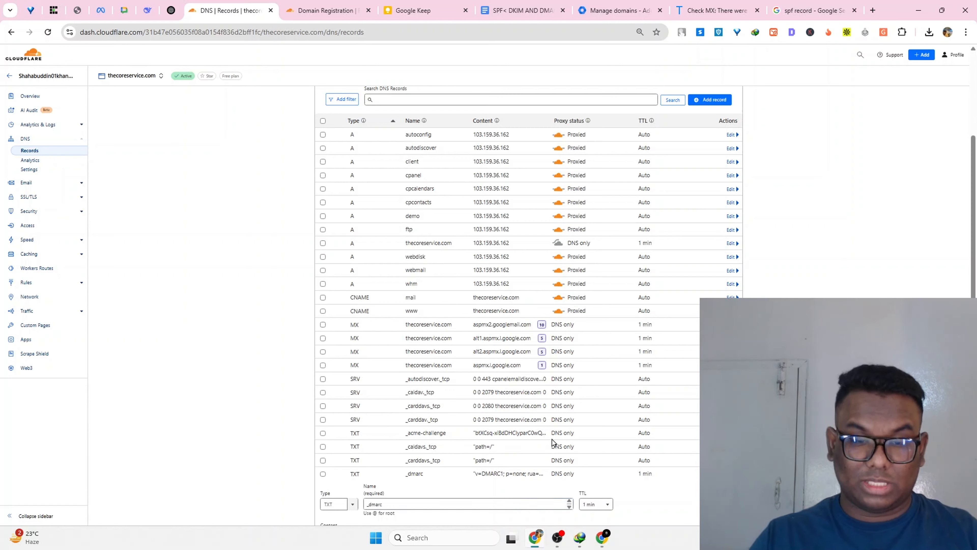
scroll(406, 273, down, 9)
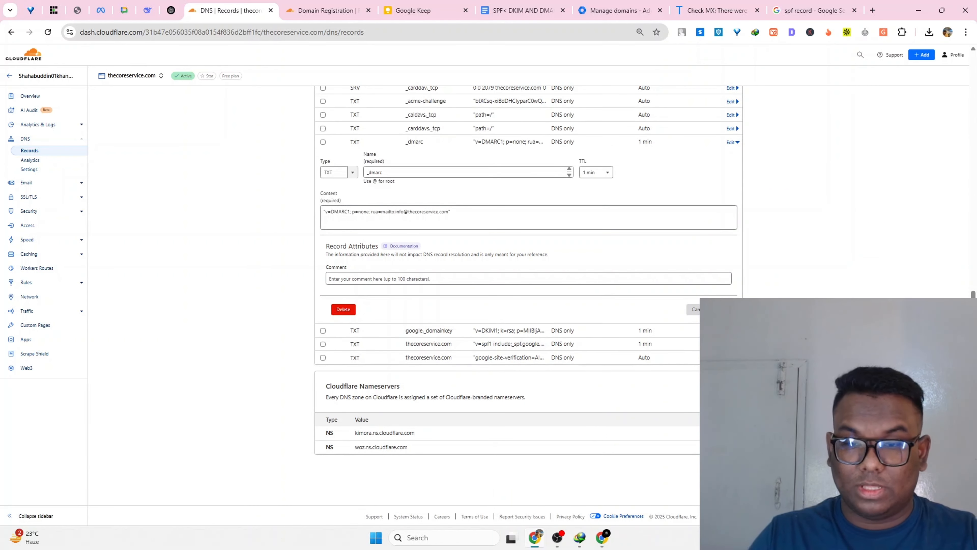
click(480, 344)
drag(333, 414, 390, 413)
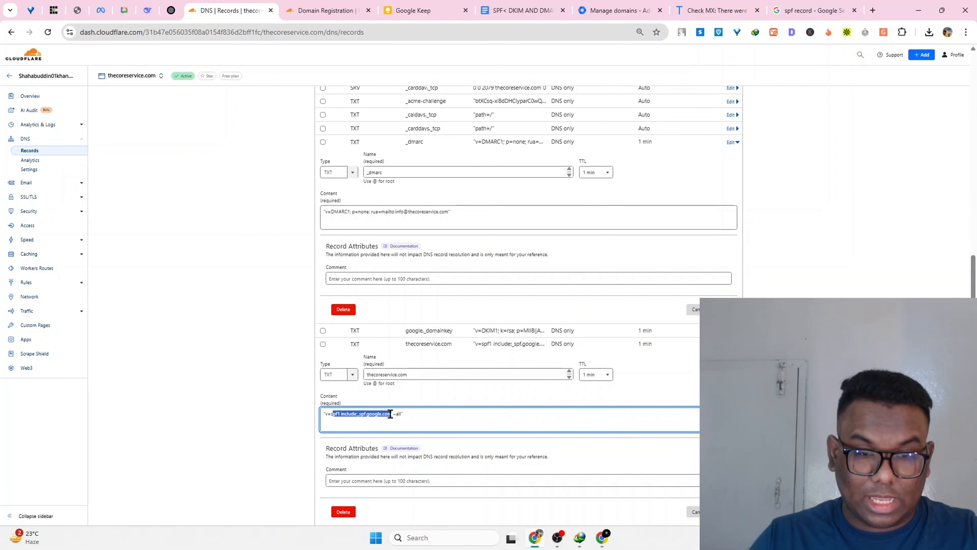
click(390, 414)
click(150, 421)
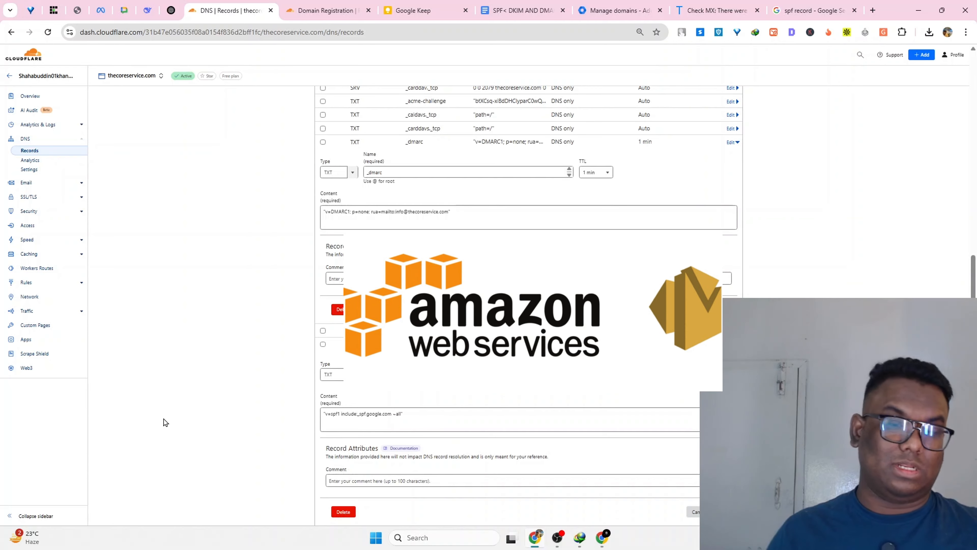
click(693, 512)
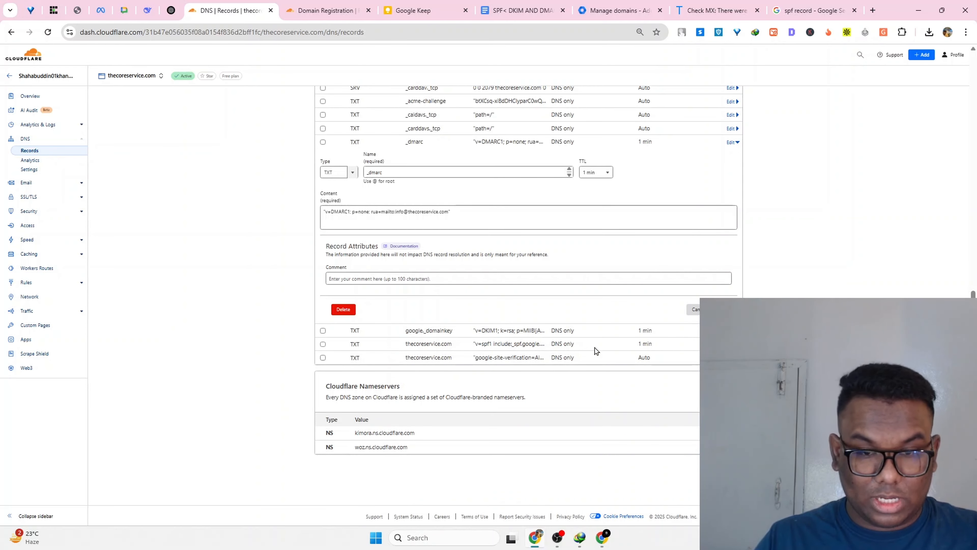
click(481, 344)
click(354, 416)
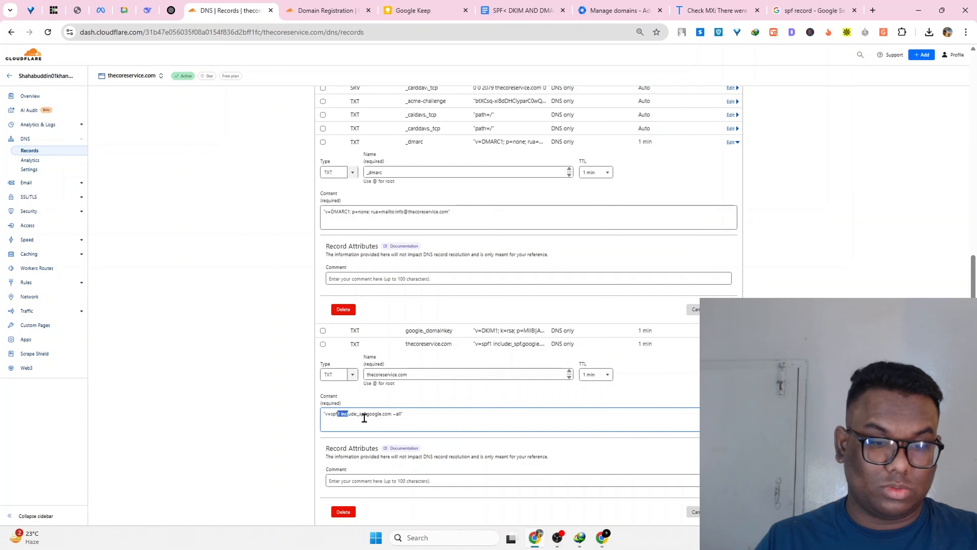
drag(342, 413, 403, 417)
click(390, 411)
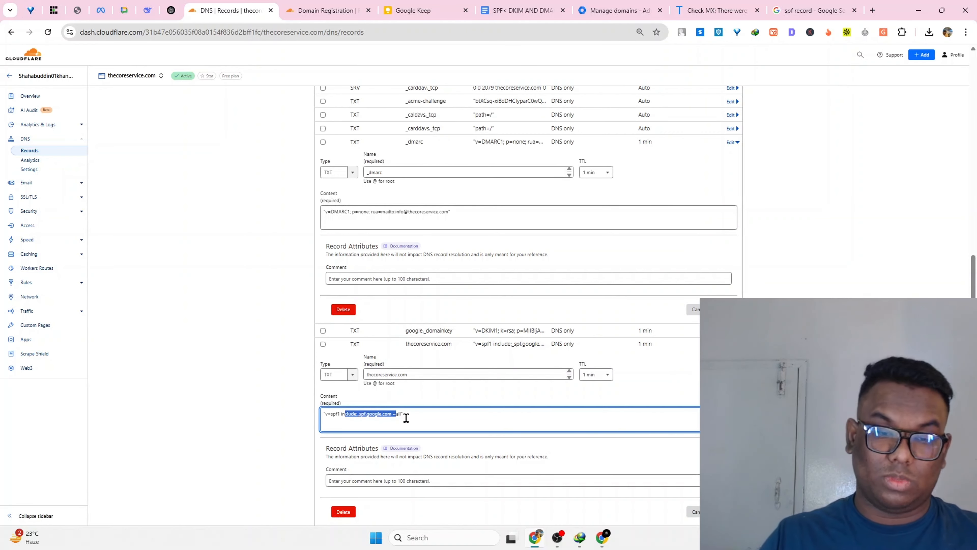
click(404, 417)
click(692, 512)
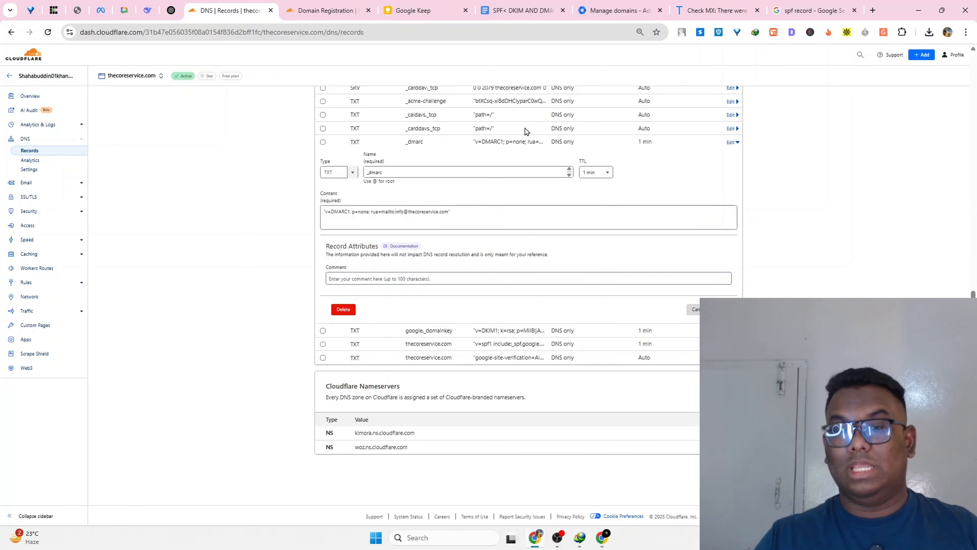
In Google Admin, go to Apps > Google Workspace > Gmail > Authenticate email.
click(541, 12)
key(ctrl+Tab)
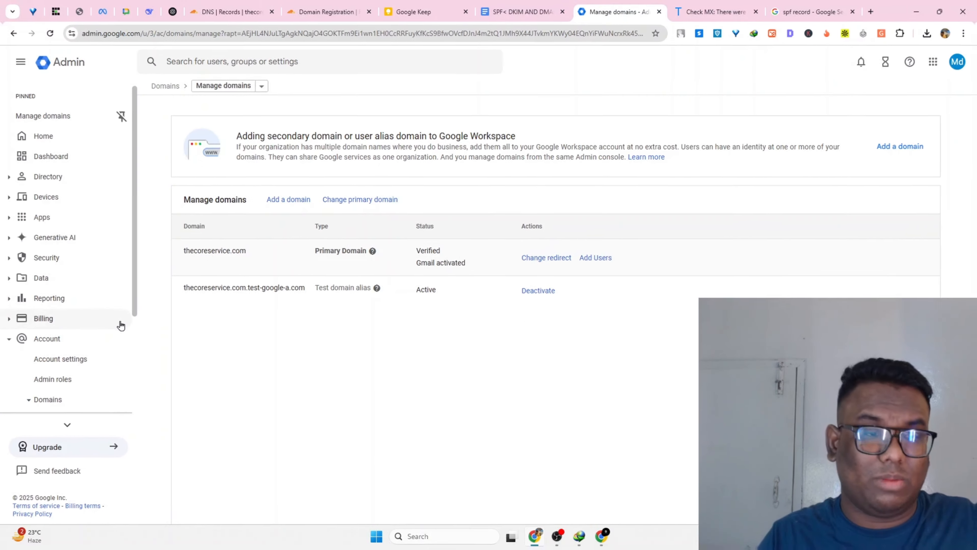
scroll(87, 381, down, 1)
click(66, 401)
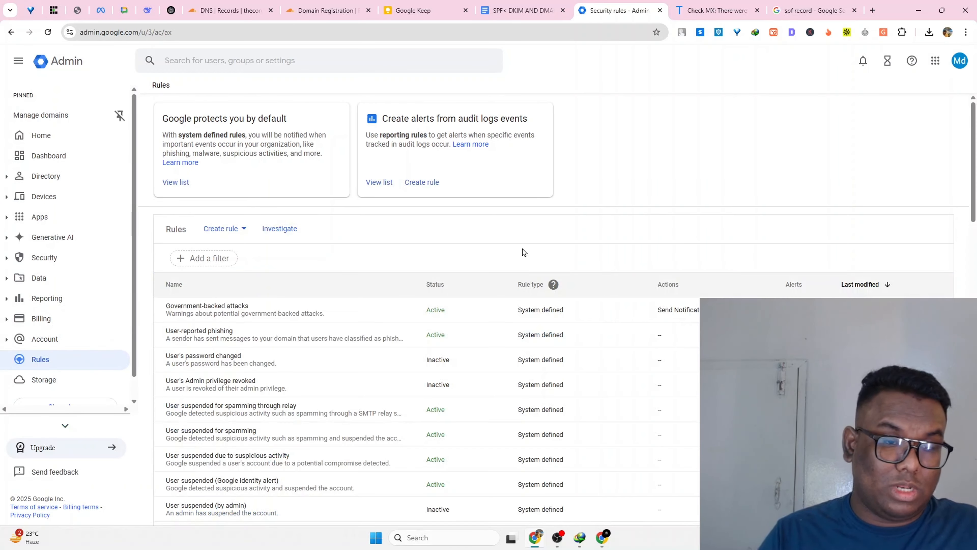
click(104, 217)
click(112, 264)
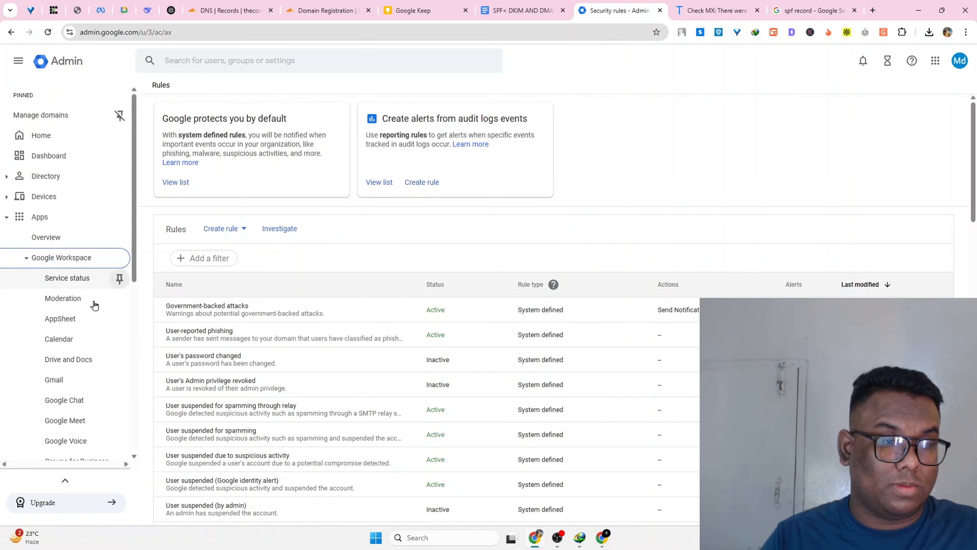
click(125, 379)
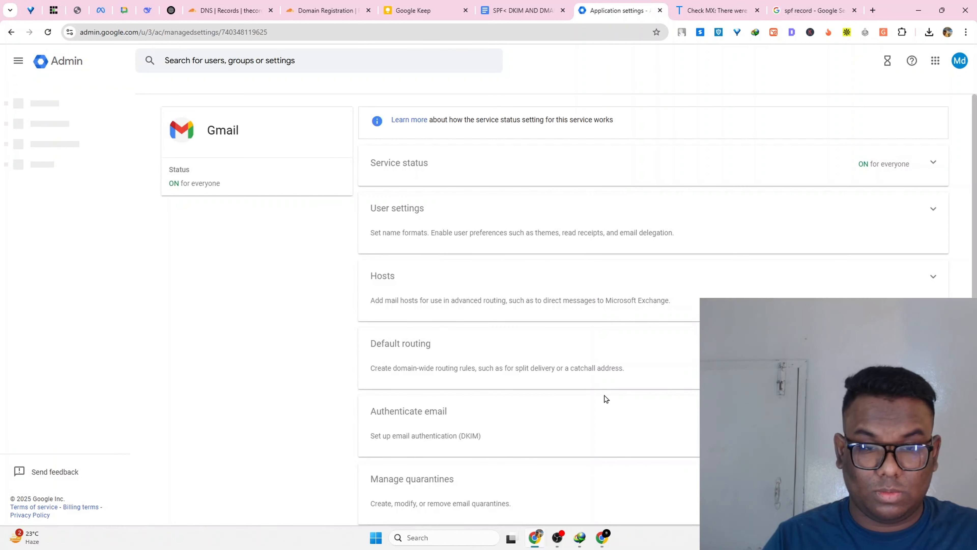
click(409, 424)
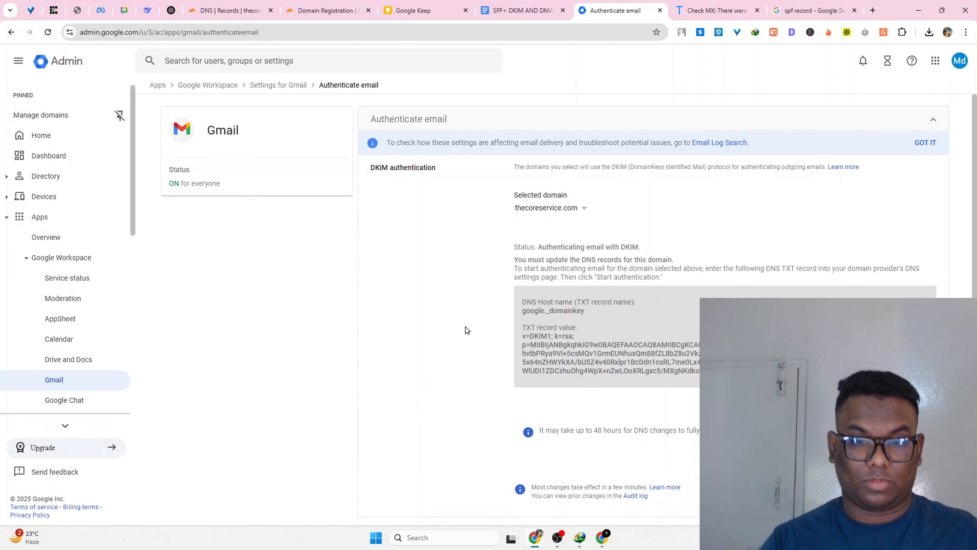
Review the DKIM DNS host name and TXT record value for thecoreservice.com.
drag(523, 302, 582, 302)
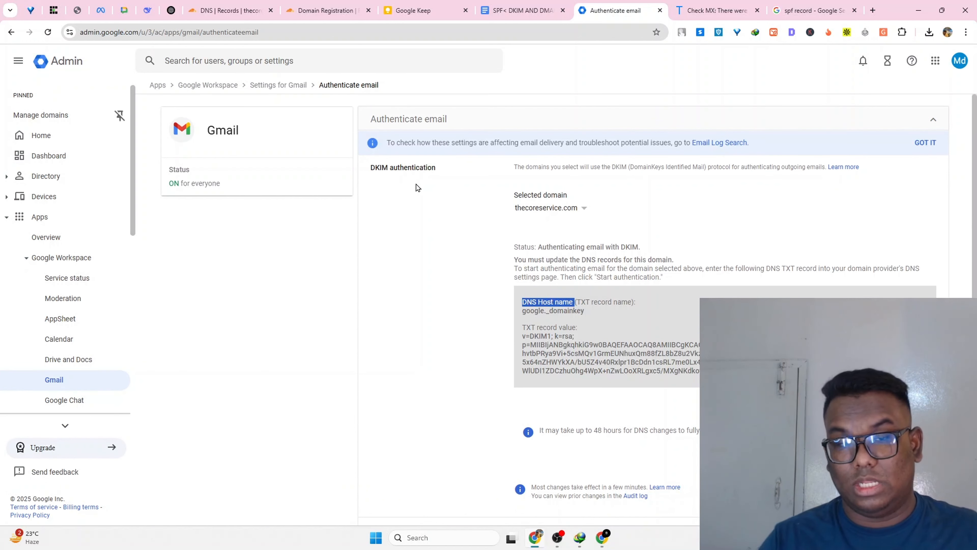
drag(371, 168, 436, 168)
click(410, 246)
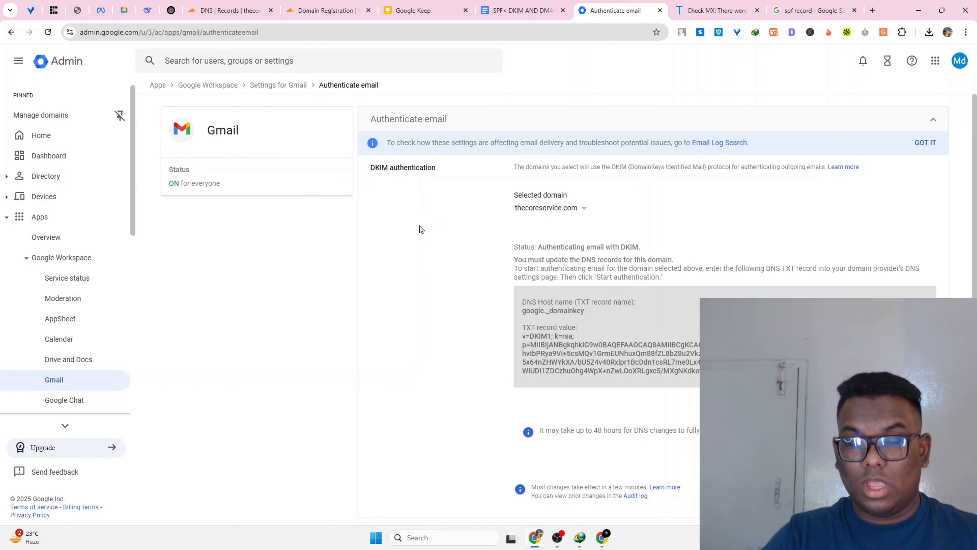
drag(516, 331, 754, 372)
click(754, 372)
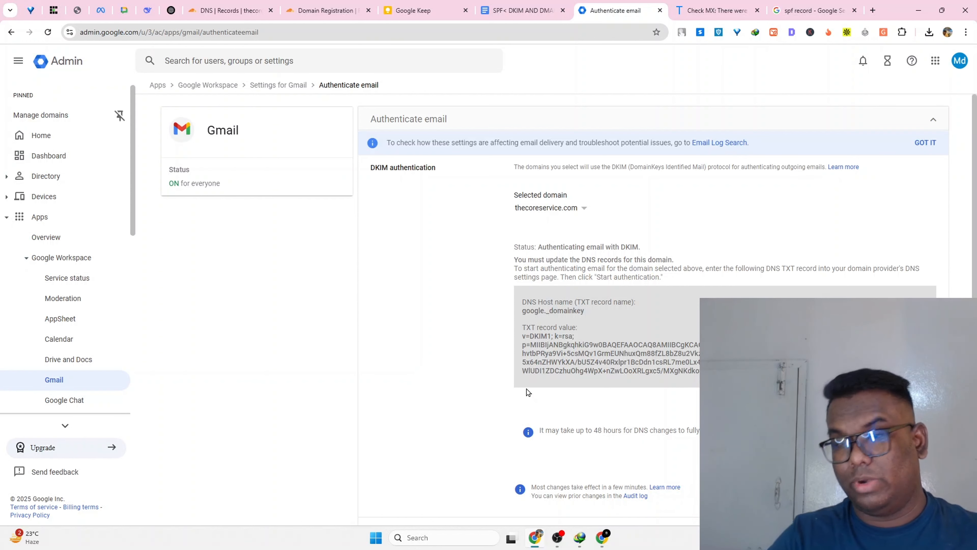
Open Cloudflare's google._domainkey record to compare it with the Admin DKIM value.
click(291, 10)
click(238, 10)
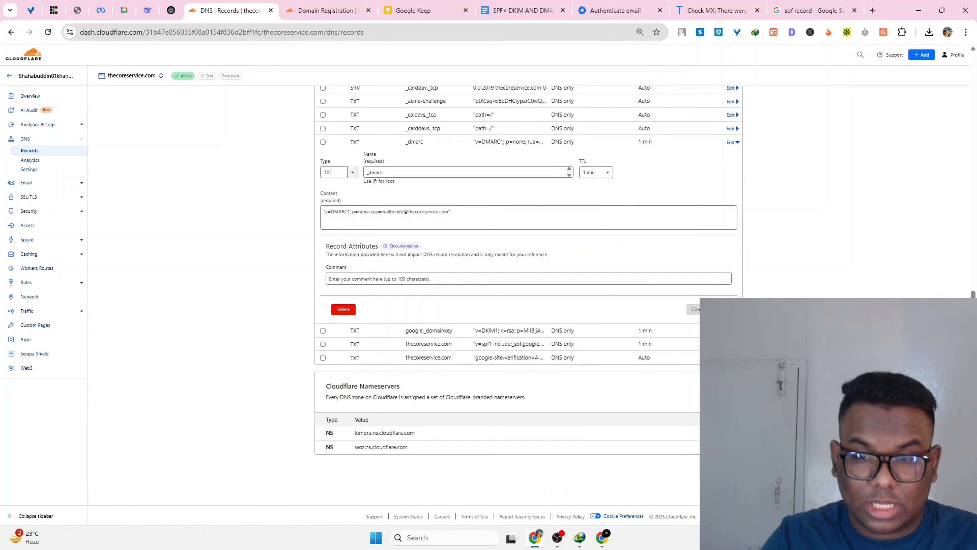
click(430, 330)
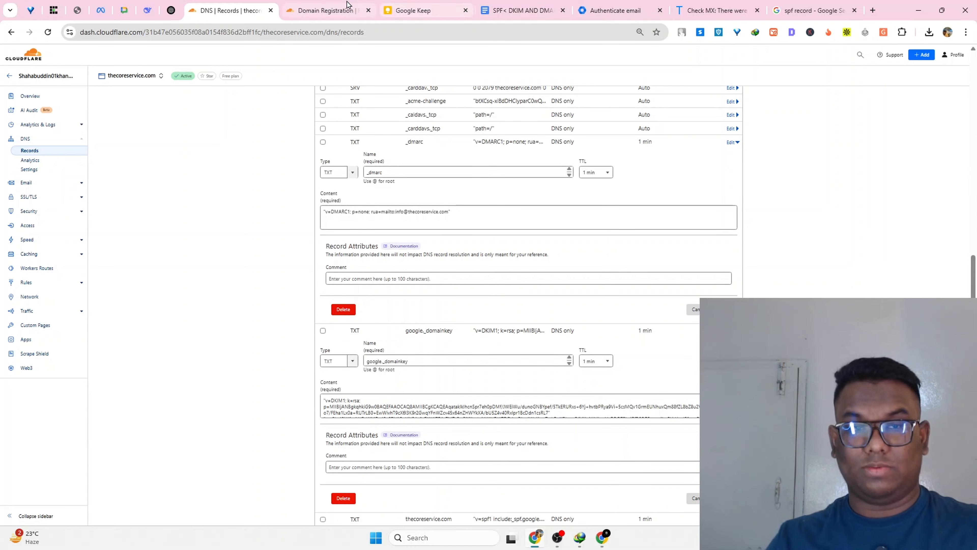
click(327, 10)
click(516, 11)
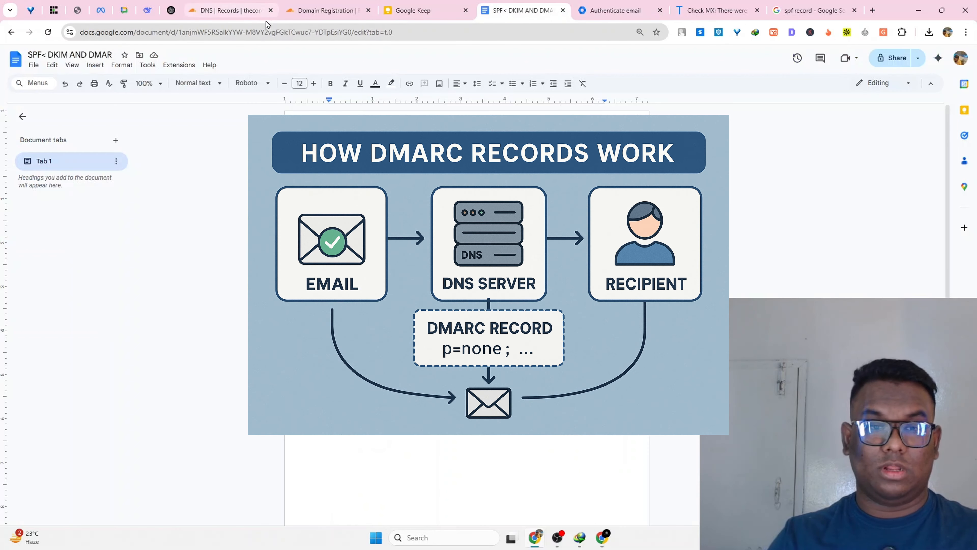
click(381, 278)
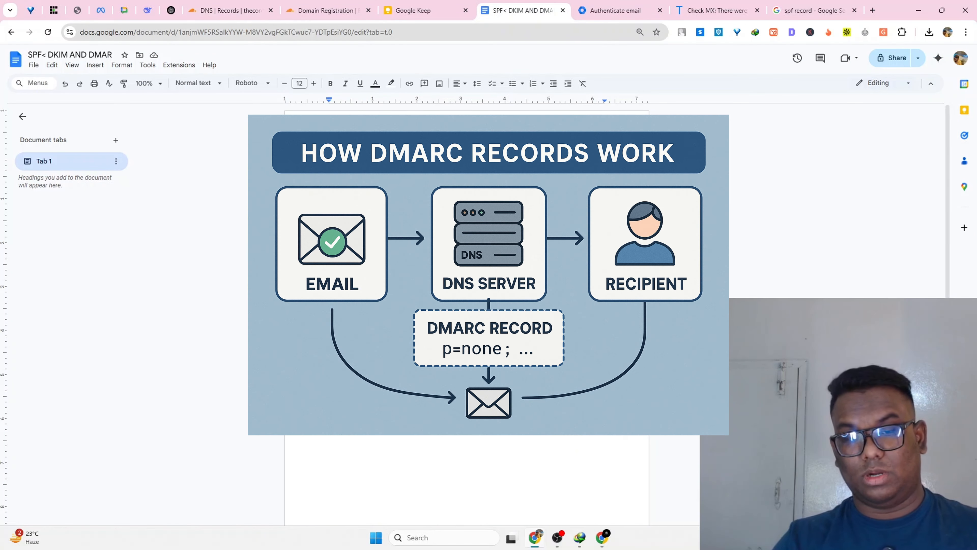
drag(363, 285, 526, 290)
click(547, 291)
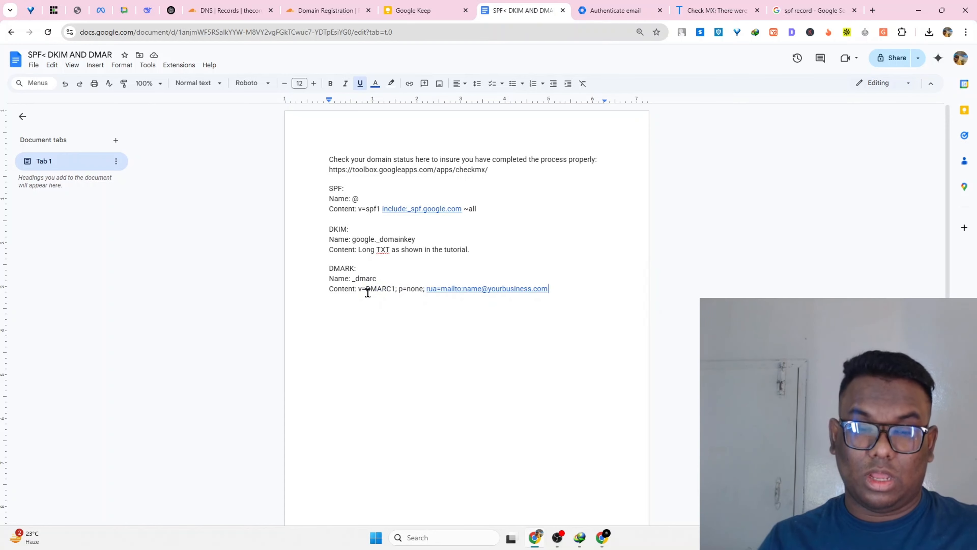
drag(358, 289, 549, 287)
click(550, 289)
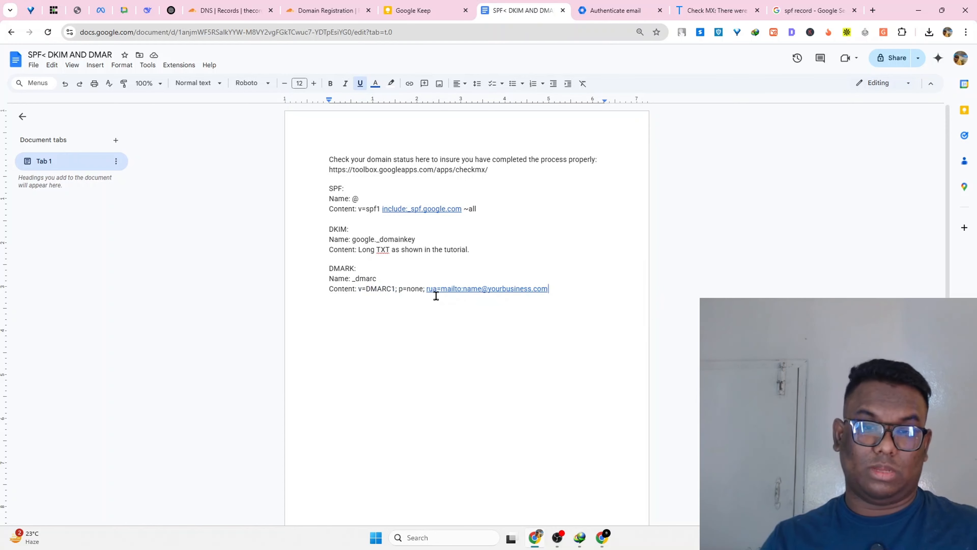
drag(399, 289, 547, 289)
click(548, 290)
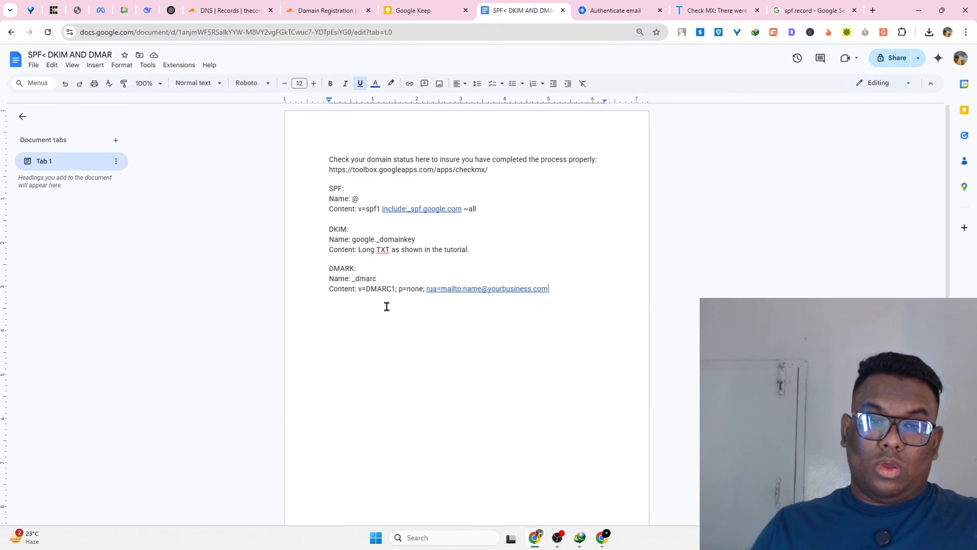
click(352, 269)
click(216, 5)
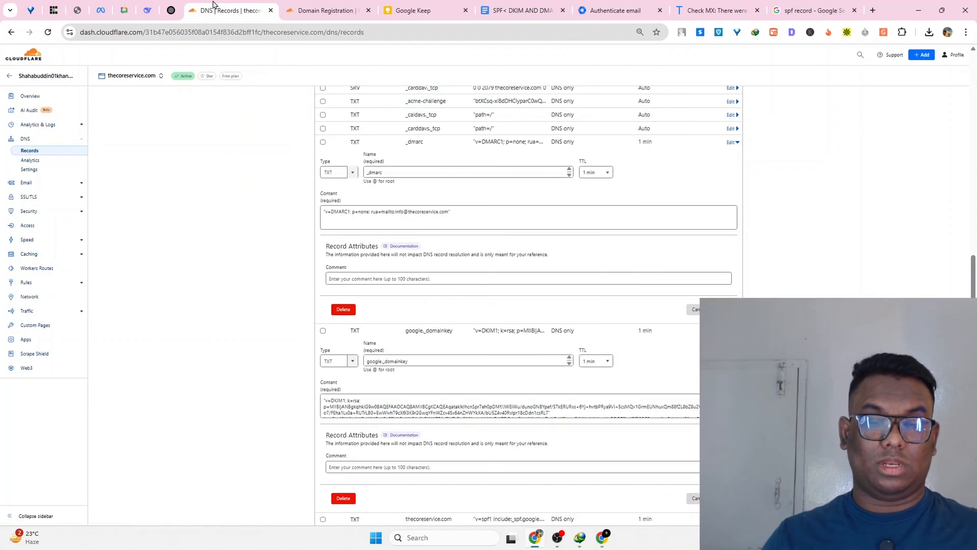
scroll(540, 295, up, 6)
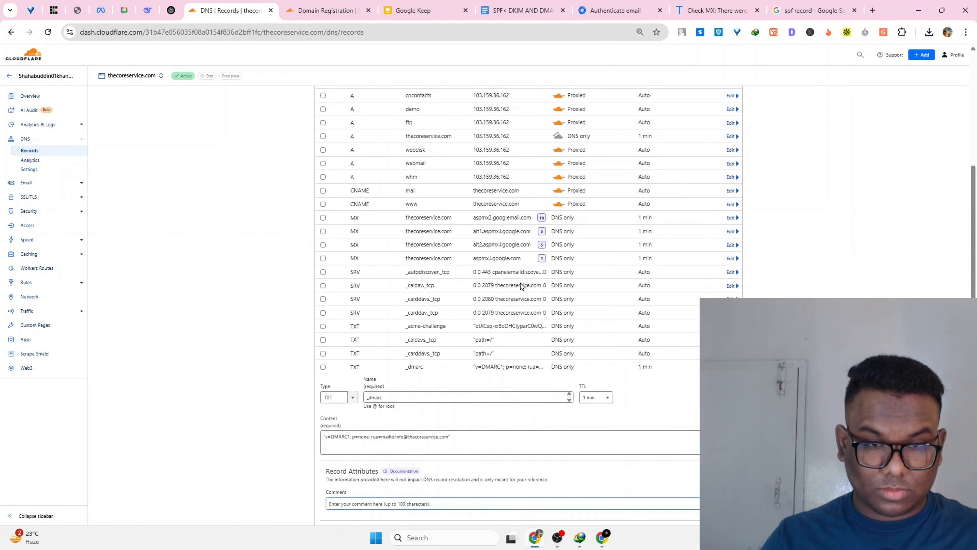
click(331, 458)
drag(331, 458, 363, 461)
click(345, 458)
click(365, 461)
click(364, 460)
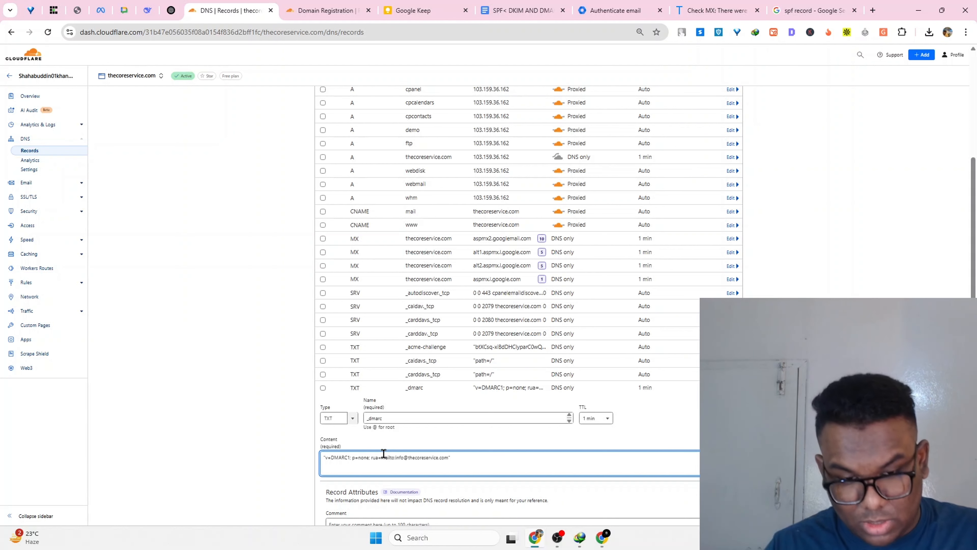
drag(395, 457, 436, 458)
click(436, 458)
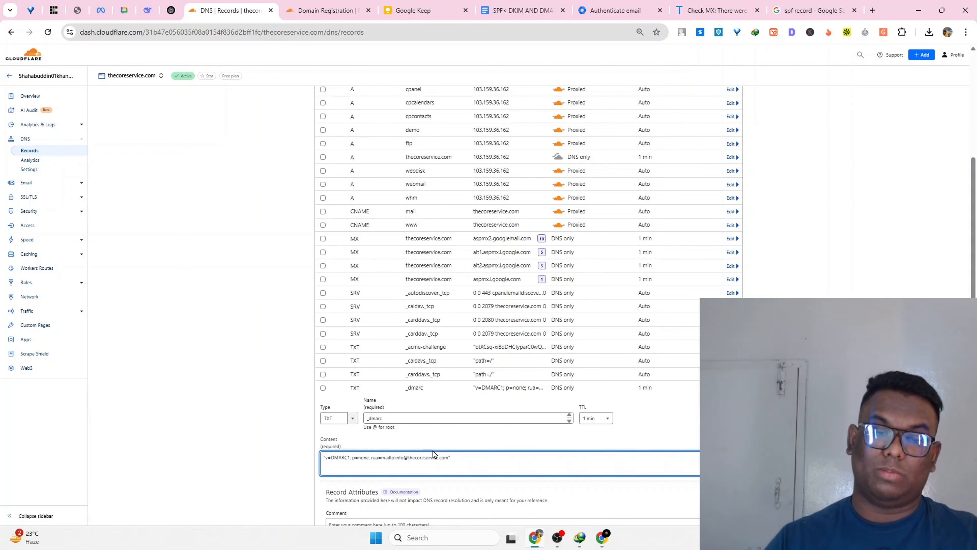
key(ctrl+Tab)
key(ctrl+Tab)
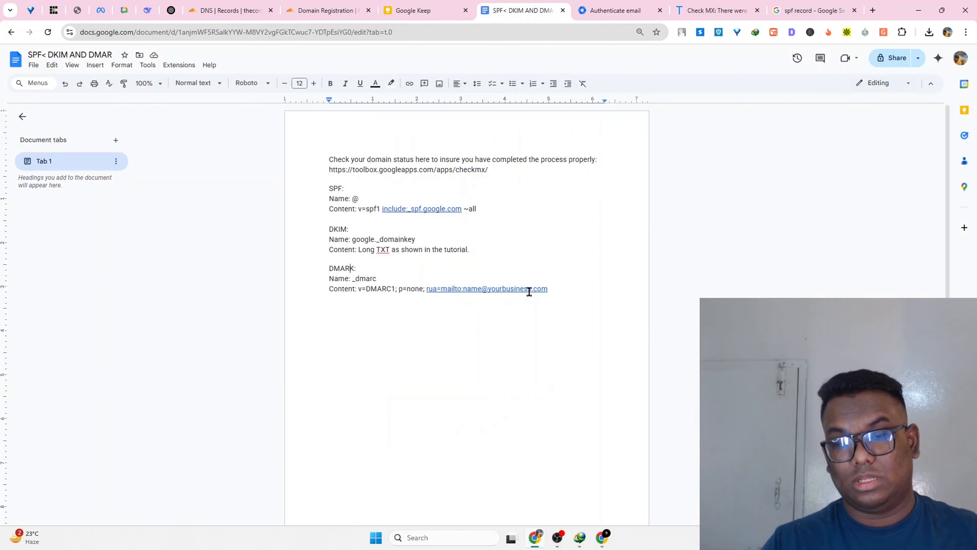
Check the DMARC mailto reporting link in the notes, then return to Cloudflare DNS records.
click(466, 288)
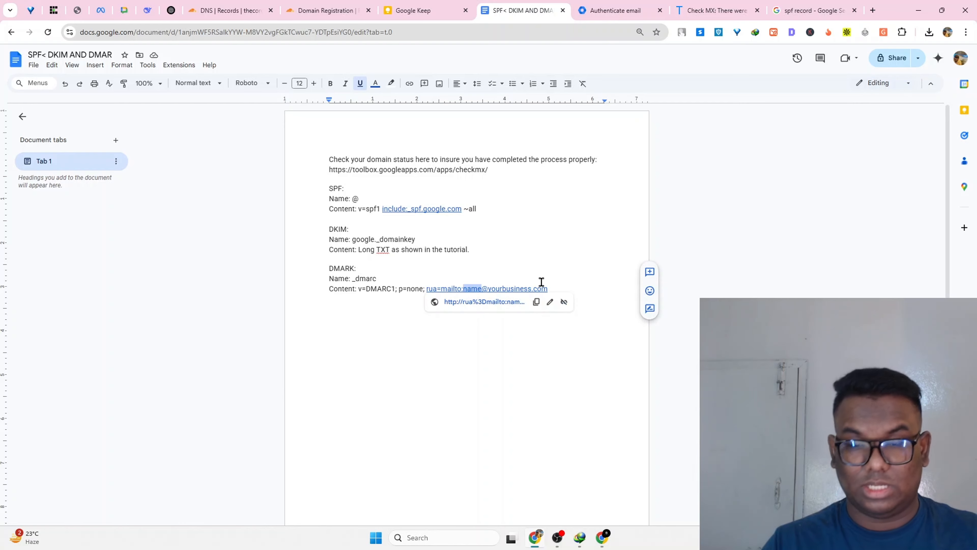
click(586, 286)
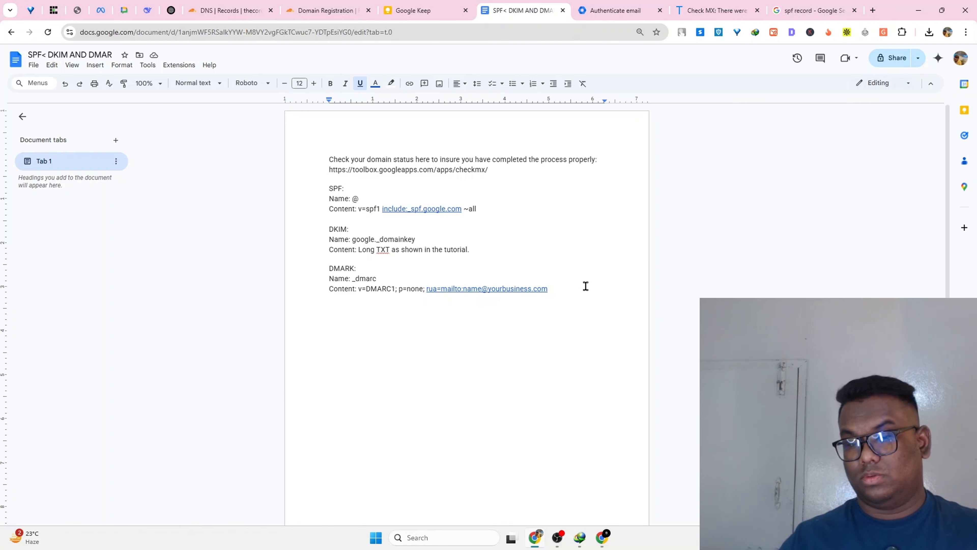
key(ctrl+shift+Tab)
key(ctrl+shift+Tab)
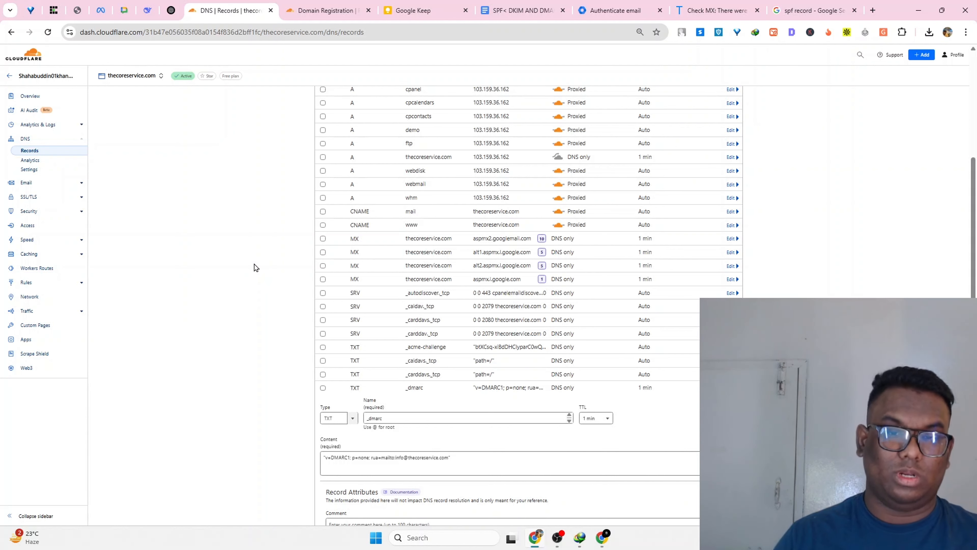
Review the MX records and the first MX record's Name field, closing it unchanged.
drag(399, 243, 655, 267)
click(660, 267)
click(731, 238)
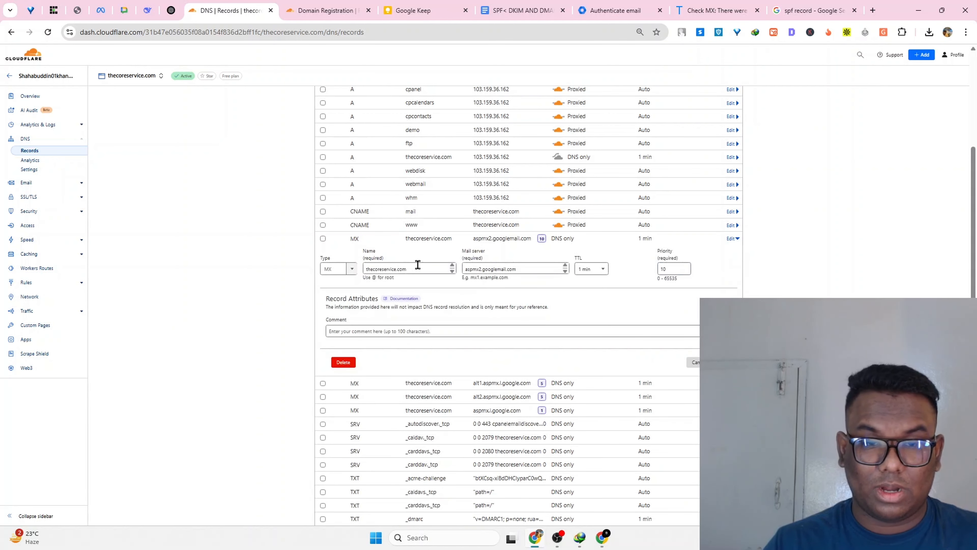
drag(370, 268, 412, 273)
click(412, 273)
click(731, 238)
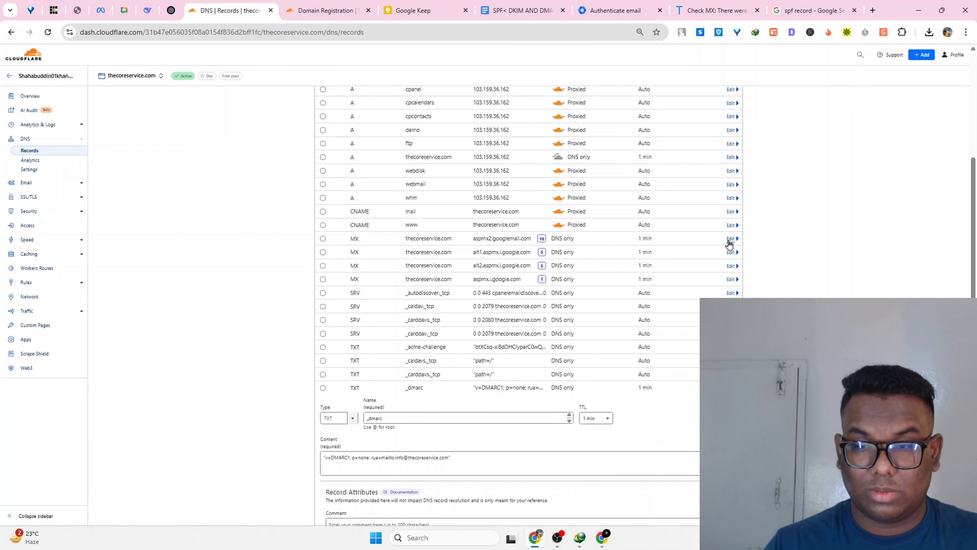
drag(476, 238, 662, 297)
click(662, 297)
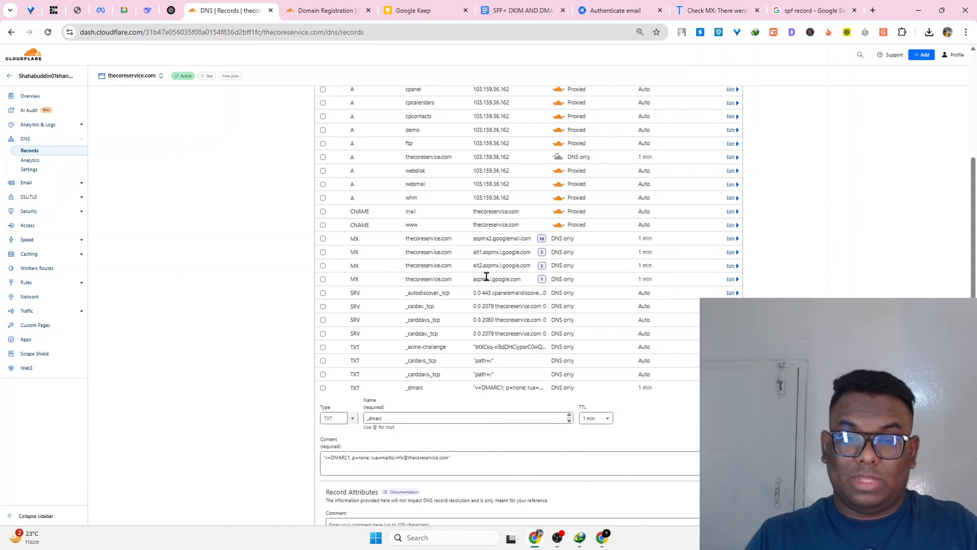
click(873, 10)
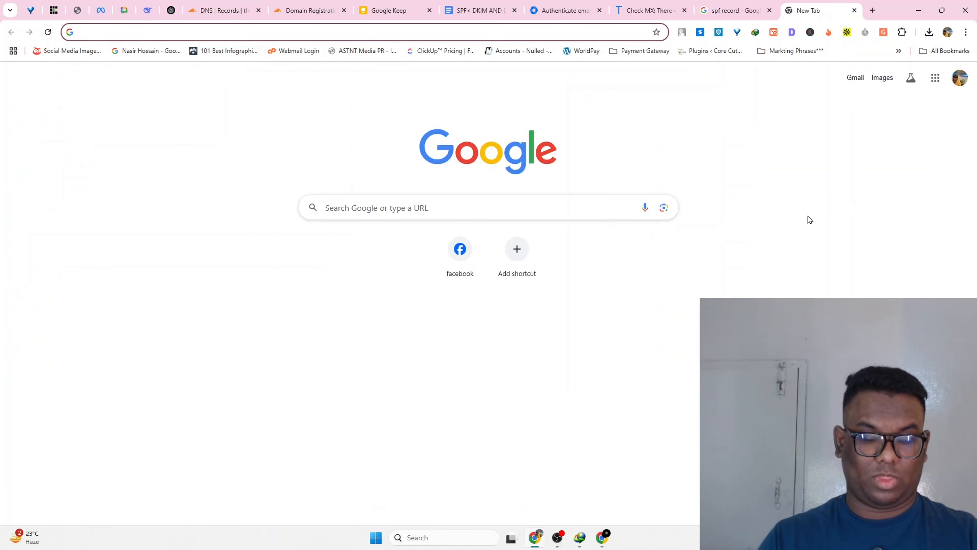
On chatgpt.com, ask 'Google workspace mx reccrd' and note the ASPMX.L.GOOGLE.COM server.
text(cha)
key(Return)
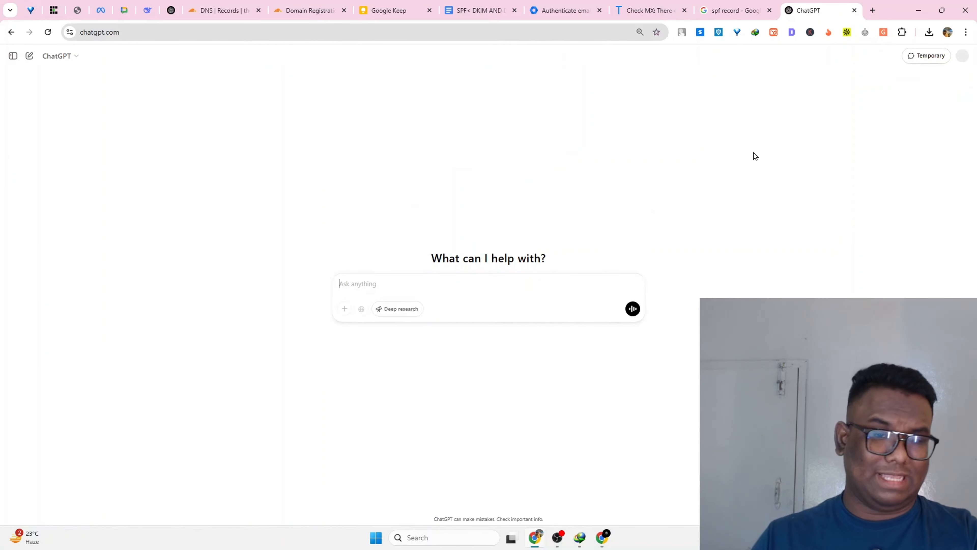
text(Google )
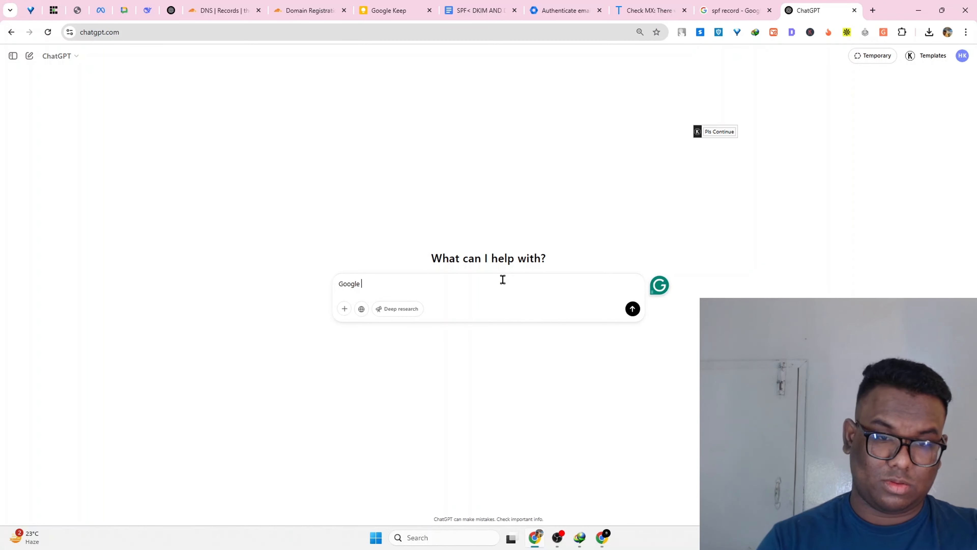
text(workspace mx)
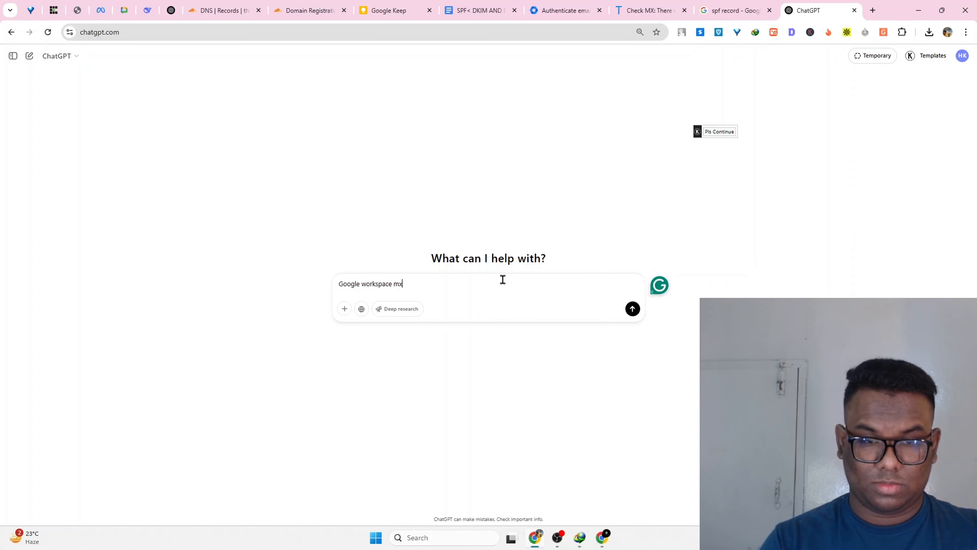
text( reccrd)
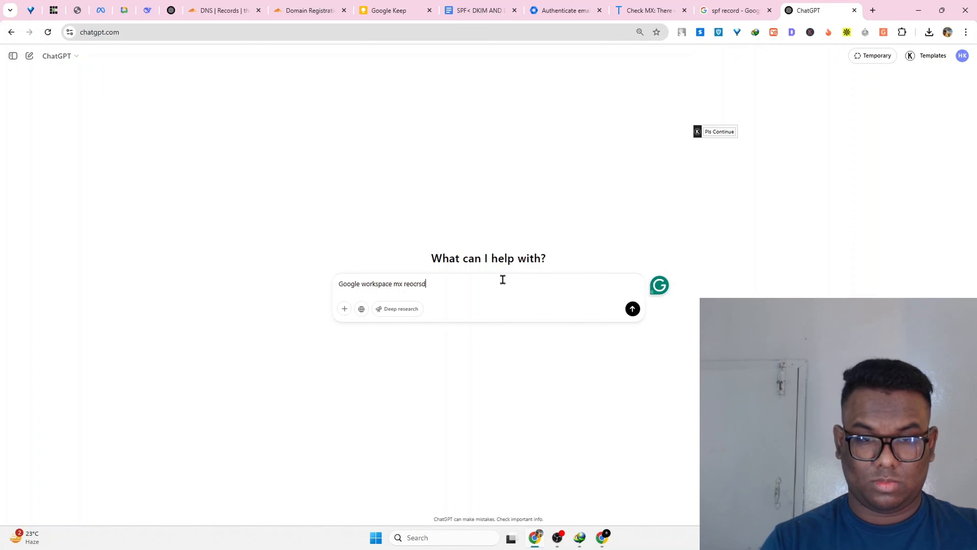
key(Return)
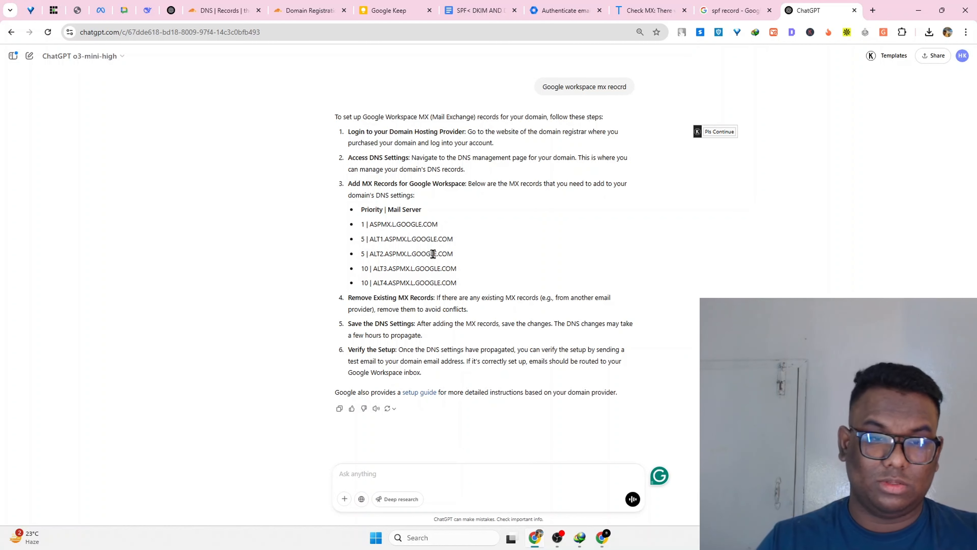
drag(370, 224, 458, 232)
click(458, 231)
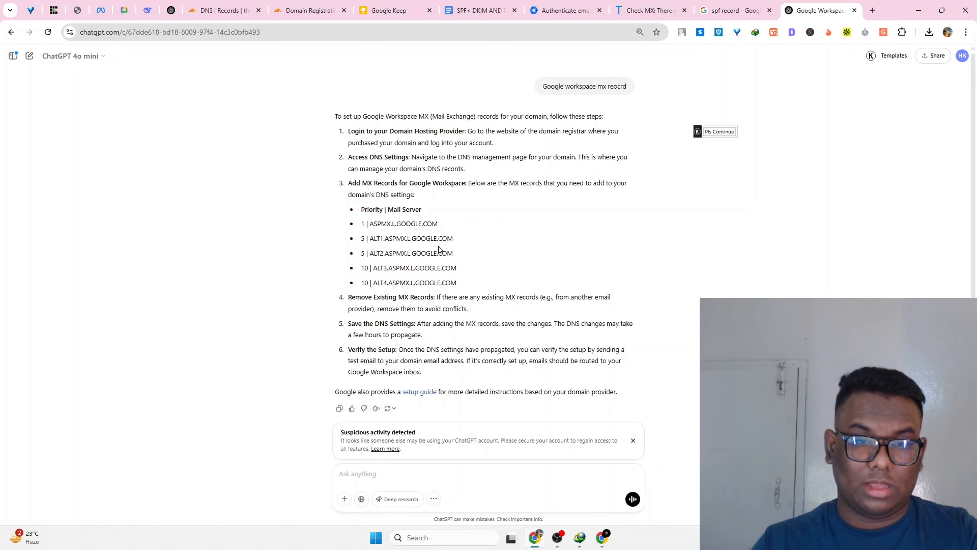
Send the follow-up 'make it proper' and scroll to the resulting MX priority table.
click(407, 478)
text(make )
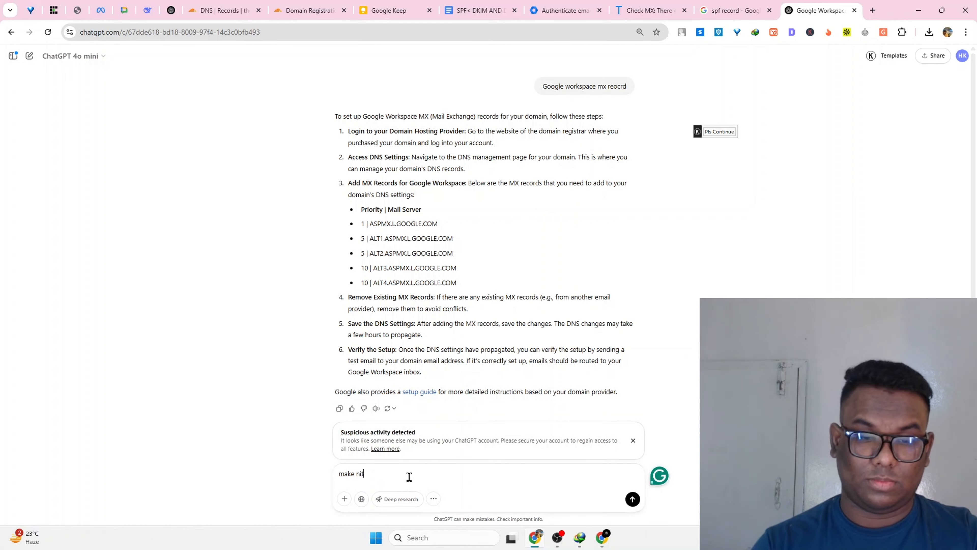
text(it proper and)
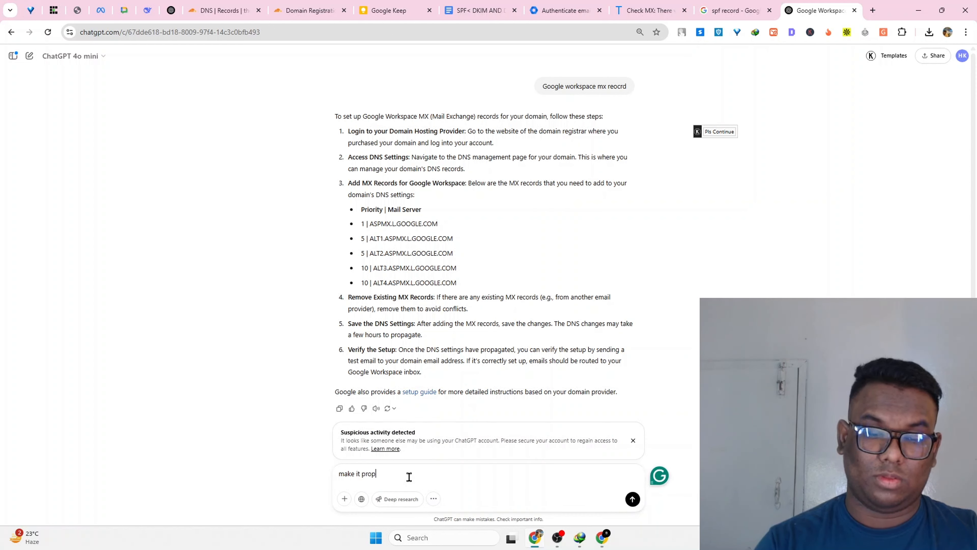
key(BackSpace)
key(BackSpace)
key(BackSpace)
key(BackSpace)
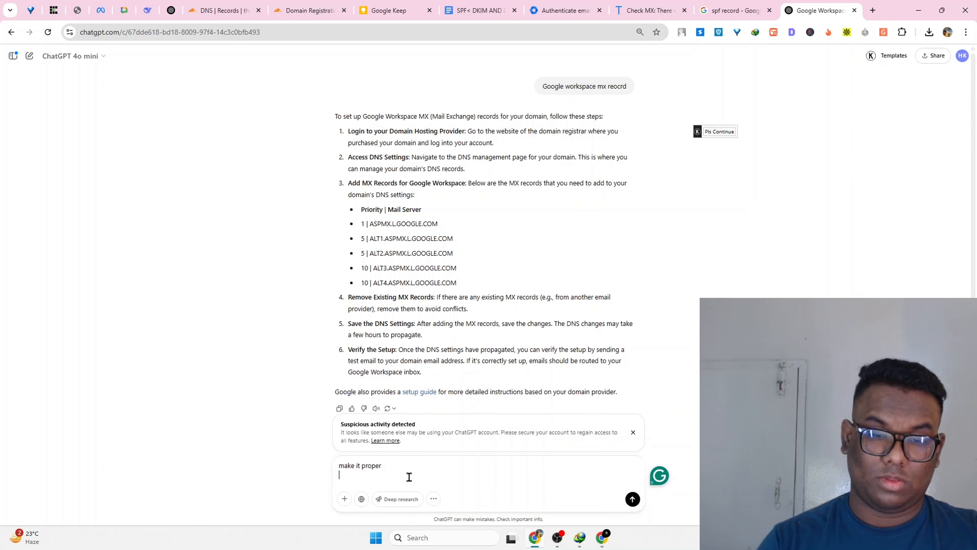
key(Return)
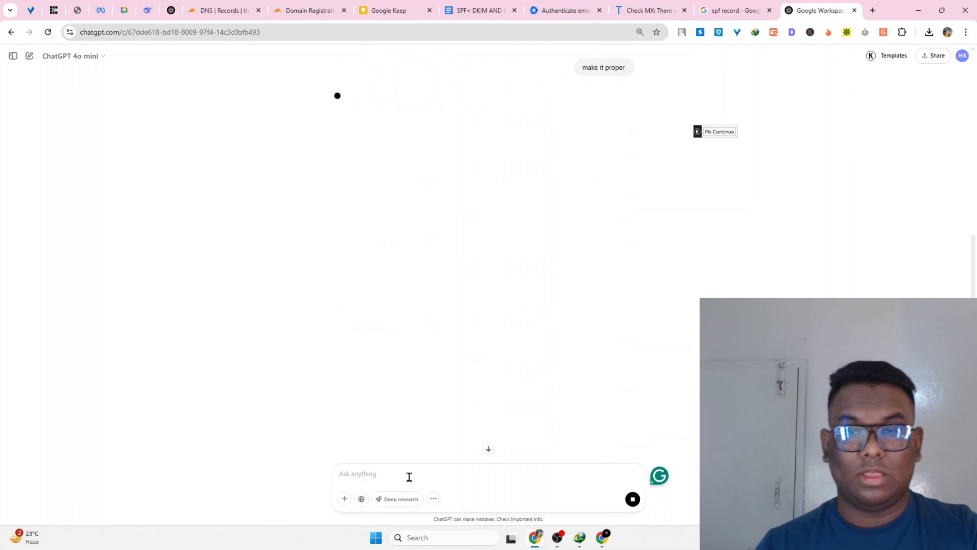
scroll(373, 276, up, 4)
scroll(373, 277, down, 8)
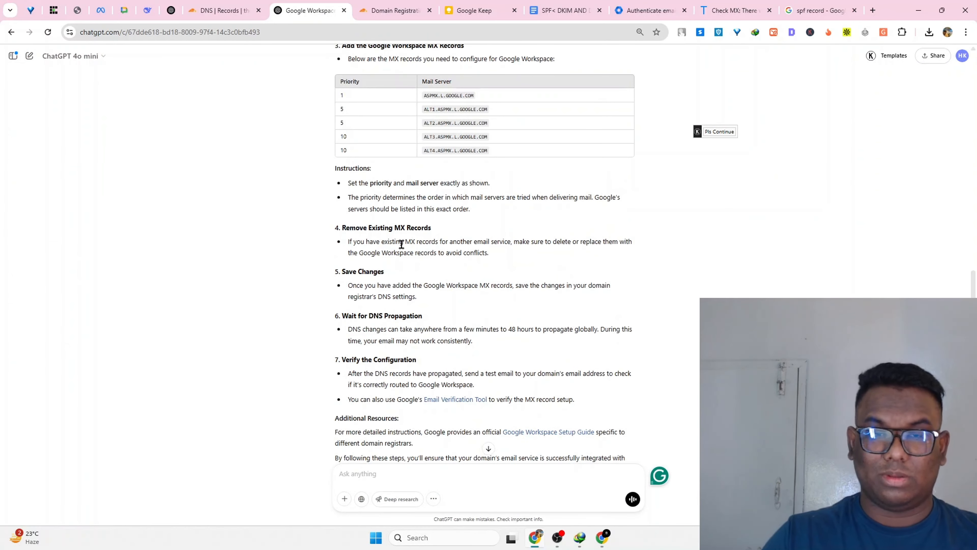
Back in Cloudflare, review the first MX record's type and name in the DNS list.
click(239, 11)
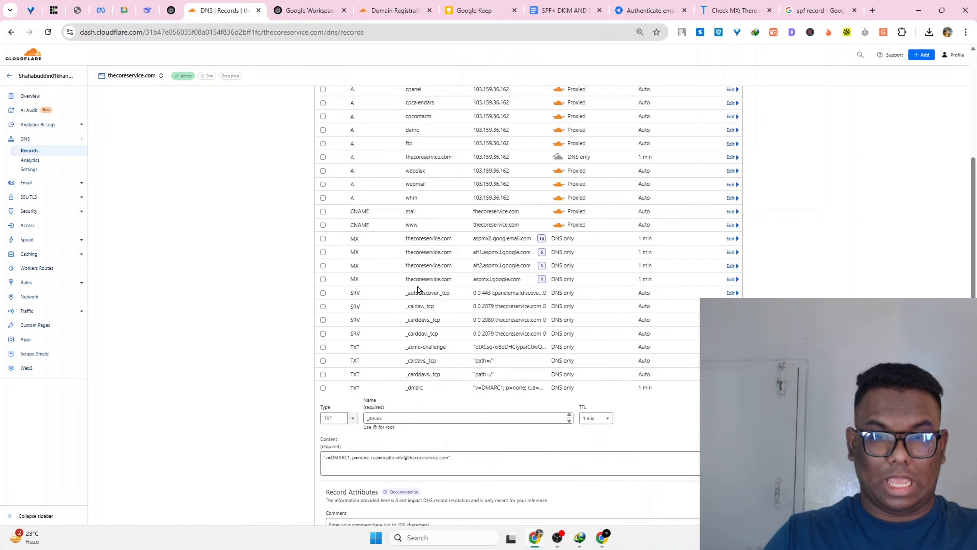
drag(345, 239, 453, 239)
click(390, 243)
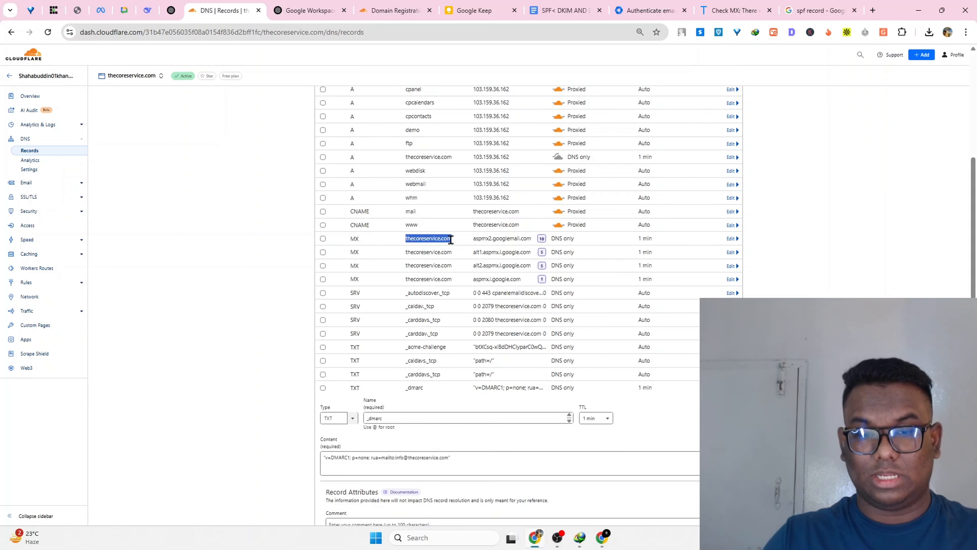
click(452, 239)
scroll(437, 252, up, 1)
scroll(437, 252, up, 5)
scroll(496, 315, down, 9)
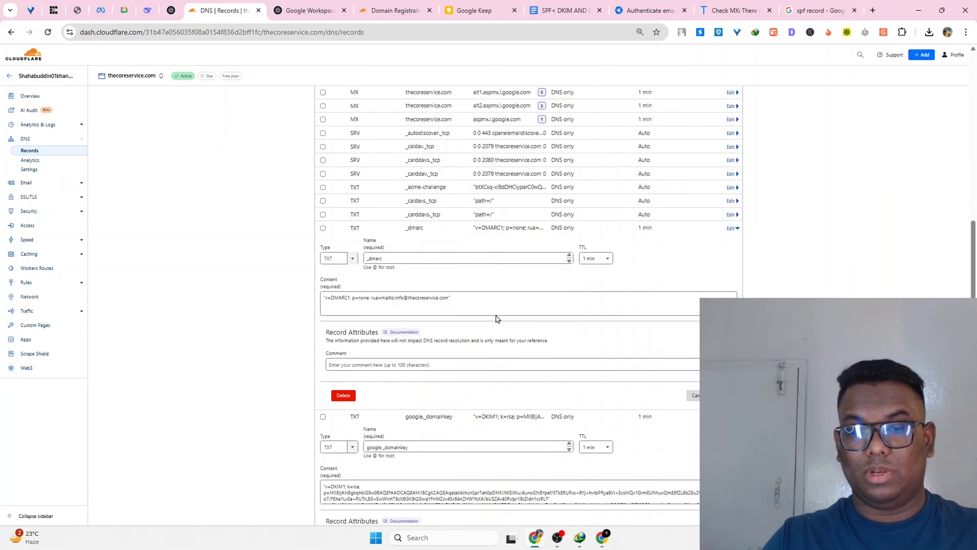
scroll(469, 297, up, 9)
scroll(494, 415, down, 5)
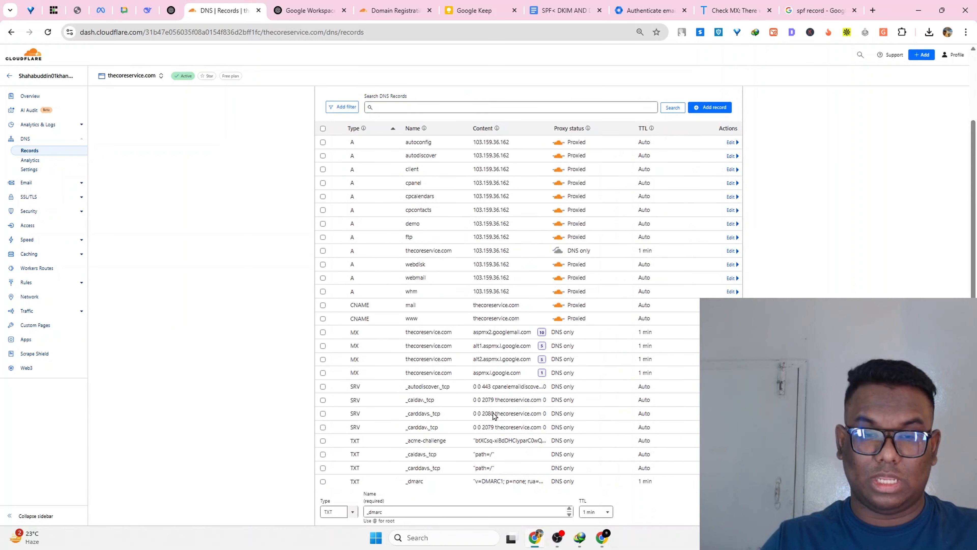
Change the aspmx2.googlemail.com MX record's name to @ and save it.
click(496, 332)
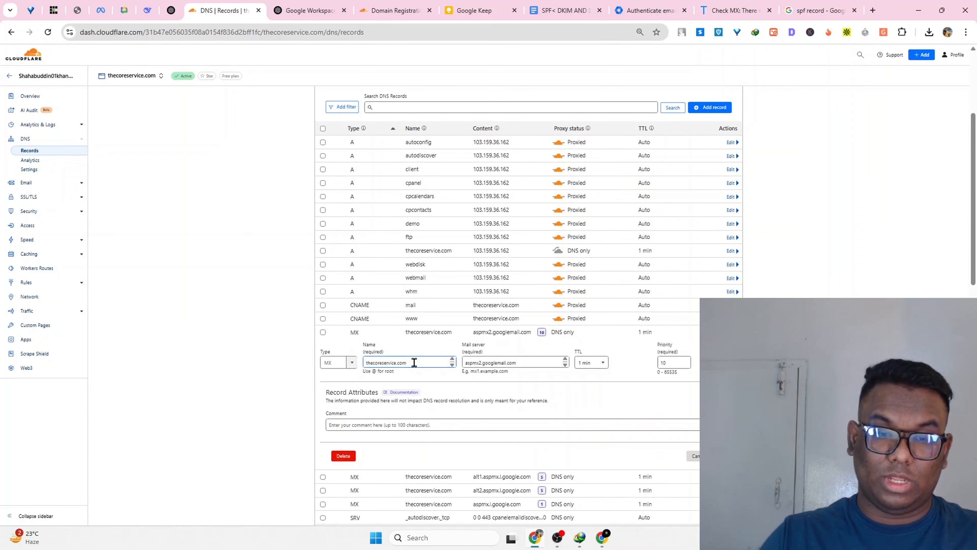
drag(415, 362, 307, 382)
text(@)
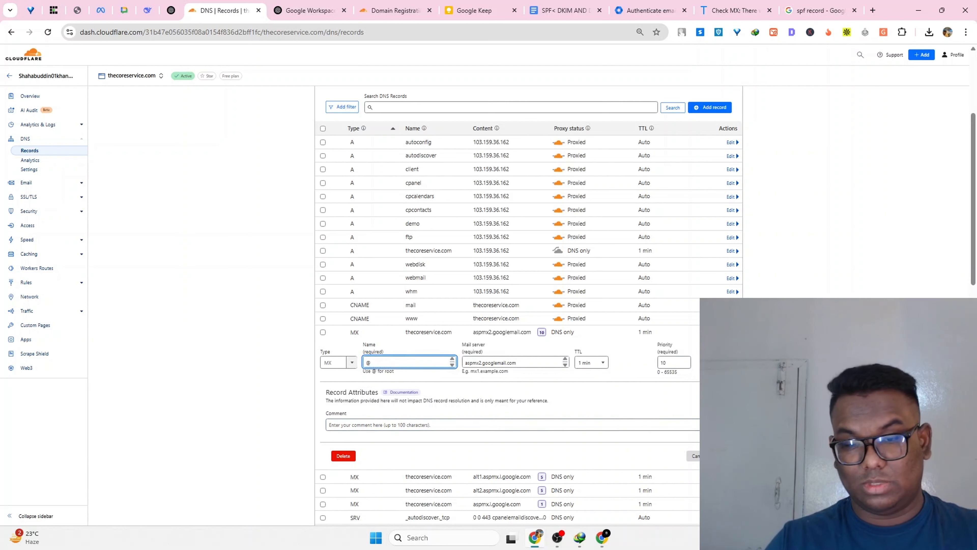
click(661, 444)
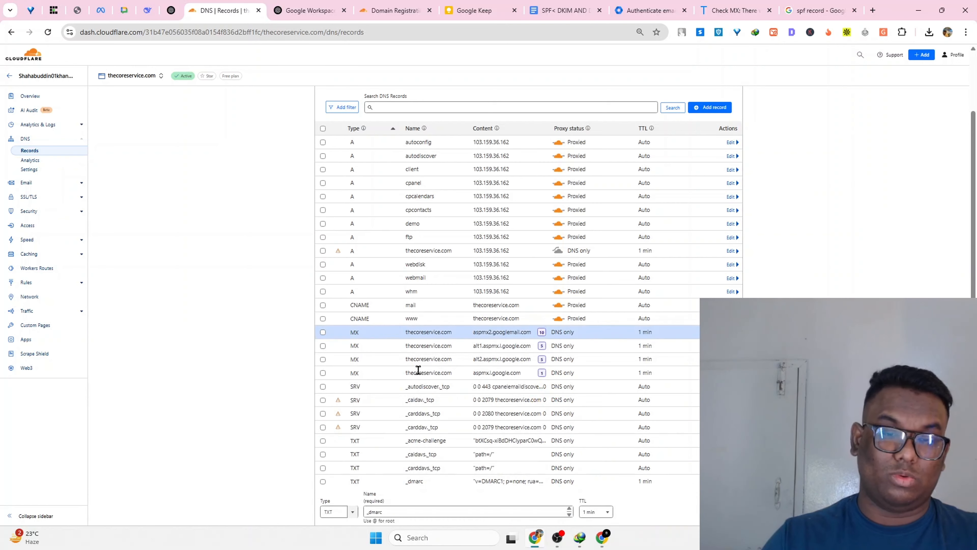
click(306, 10)
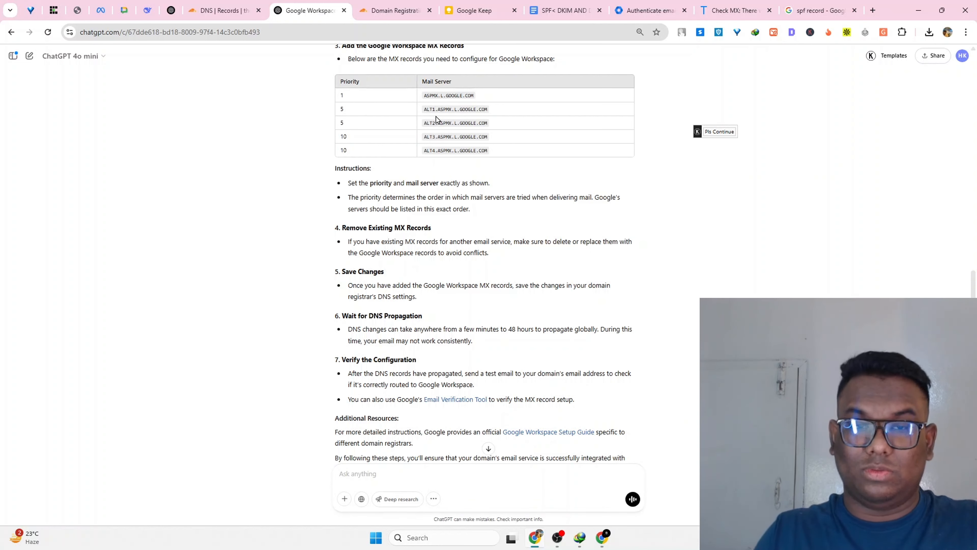
Compare ASPMX.L.GOOGLE.COM and ALT3.ASPMX.L.GOOGLE.COM in ChatGPT's table, then return to Cloudflare.
drag(426, 95, 486, 99)
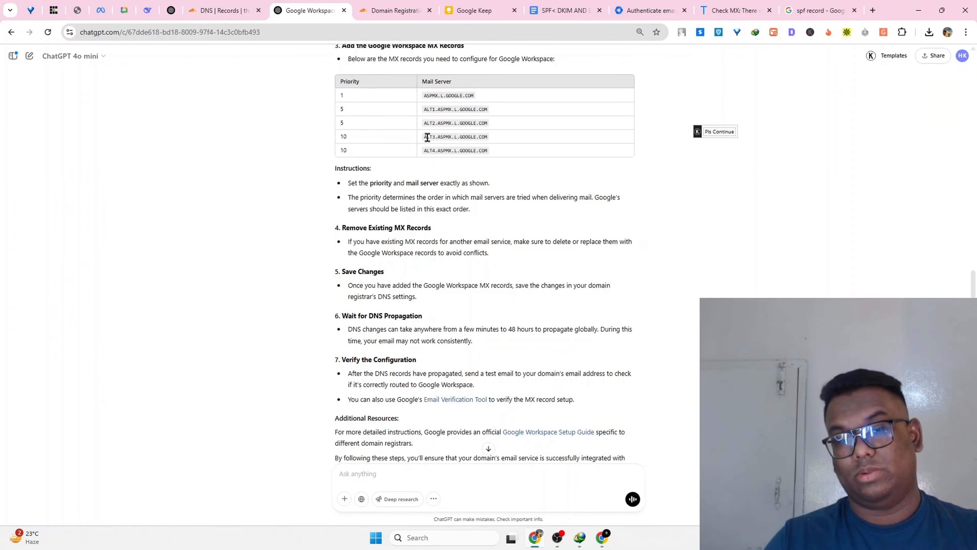
mouse_move(423, 137)
mouse_down()
mouse_move(495, 143)
mouse_move(424, 133)
mouse_up()
click(494, 142)
click(423, 135)
drag(329, 136, 496, 138)
click(397, 136)
click(500, 135)
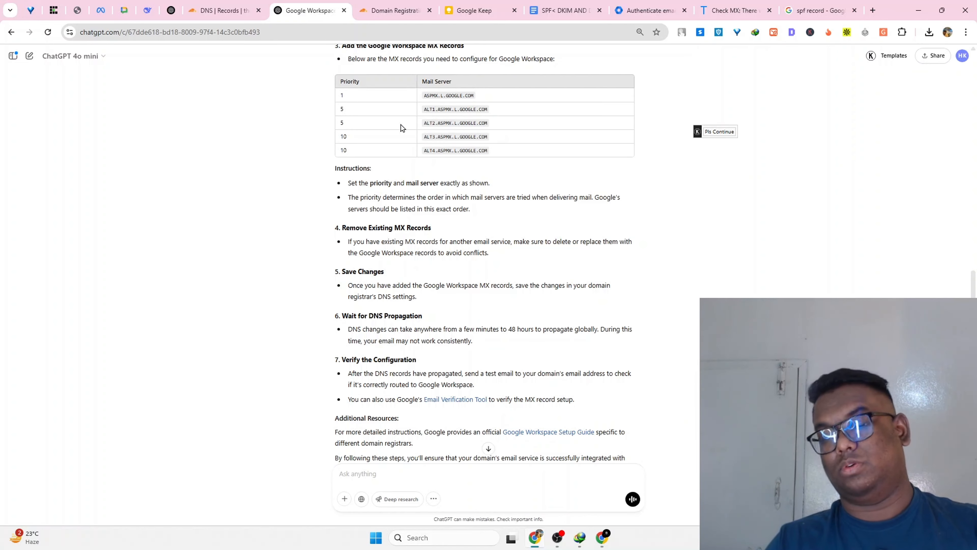
click(221, 10)
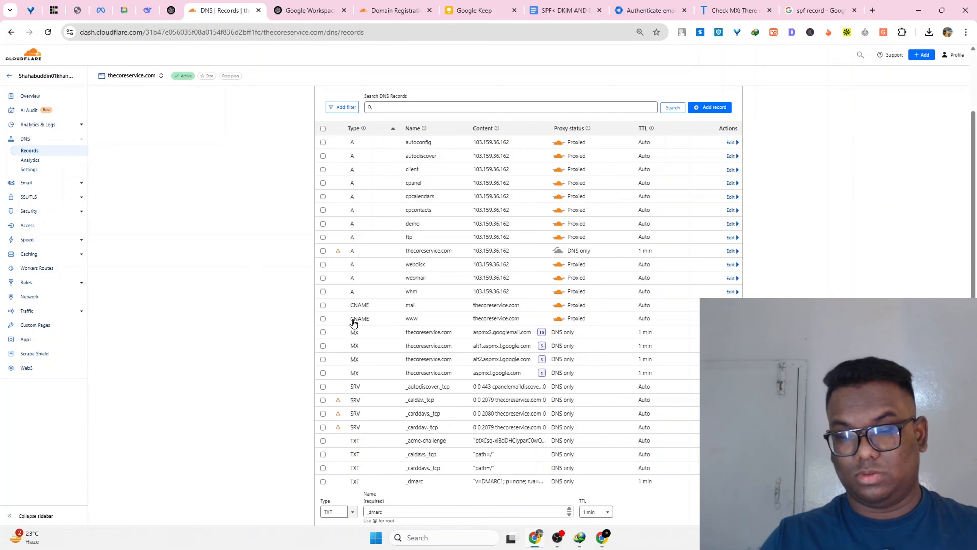
scroll(184, 346, up, 3)
scroll(231, 324, down, 15)
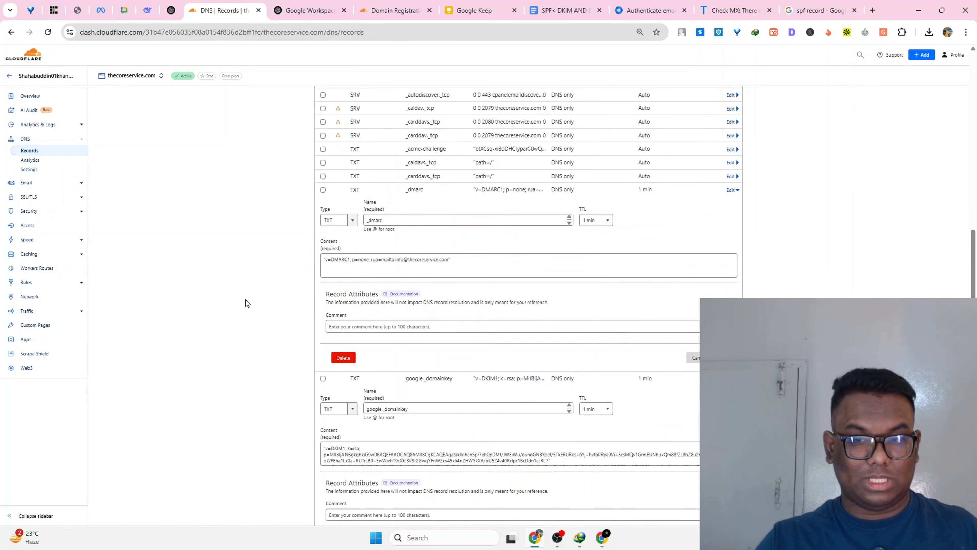
scroll(243, 305, up, 15)
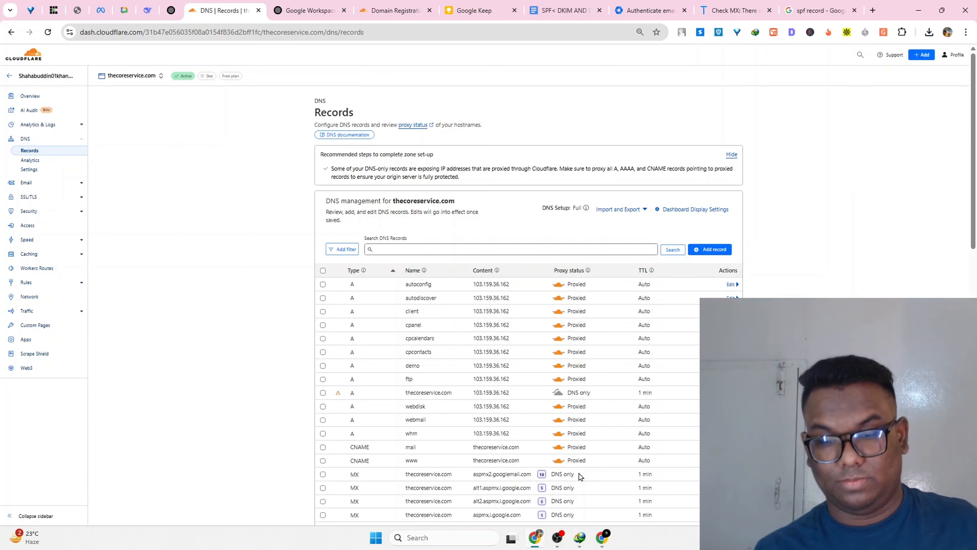
mouse_move(579, 536)
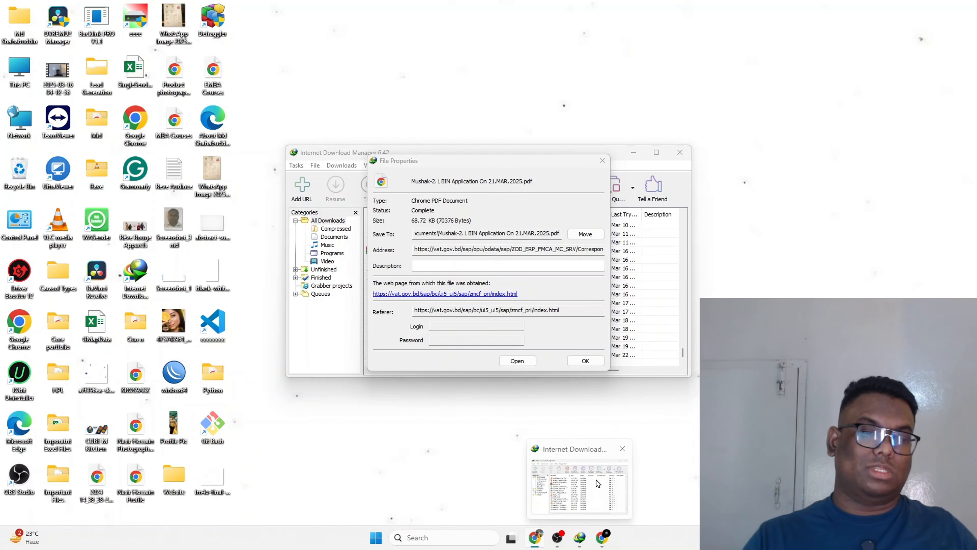